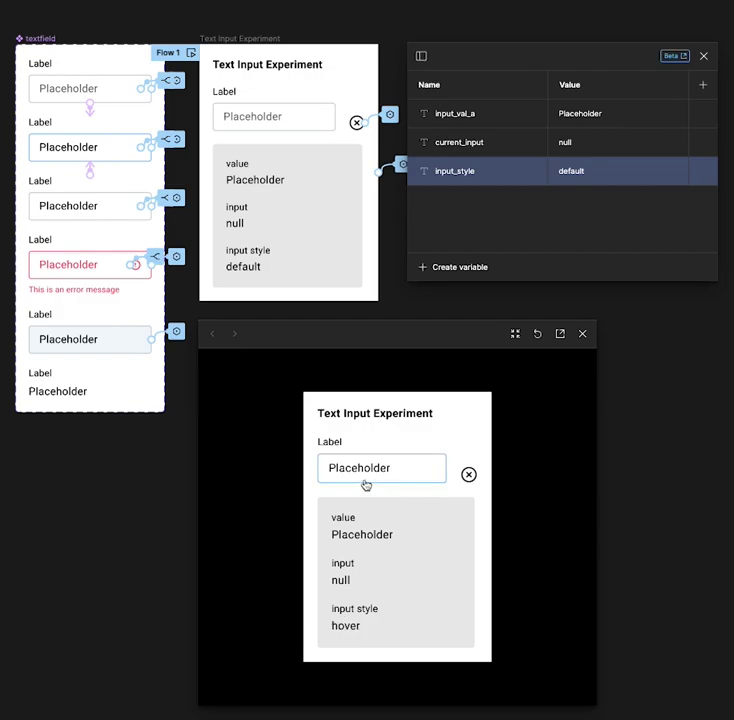
# Step: Test the prototype preview's text field by entering "hello world how are you", and reset the field to its placeholder
pyautogui.click(366, 485)
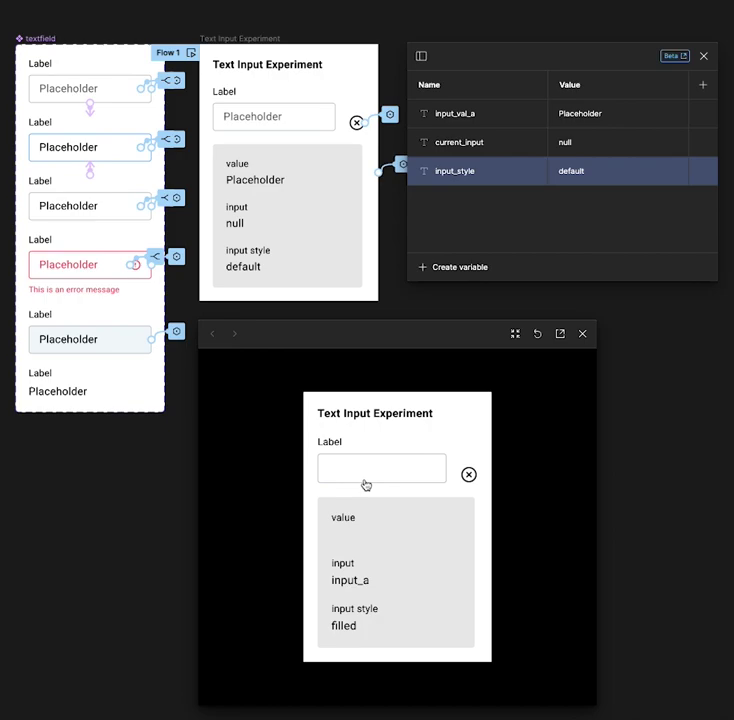
pyautogui.write('hello world how are')
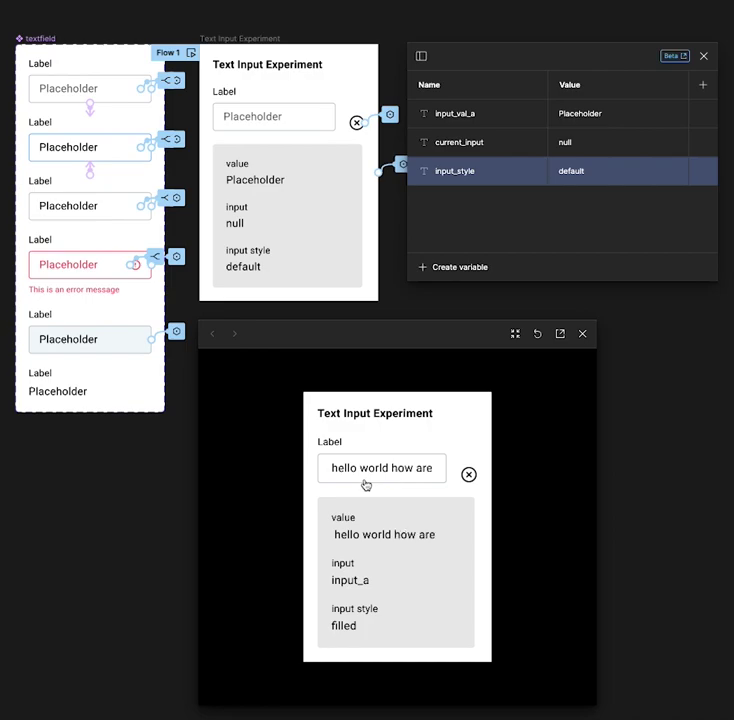
pyautogui.write(' you')
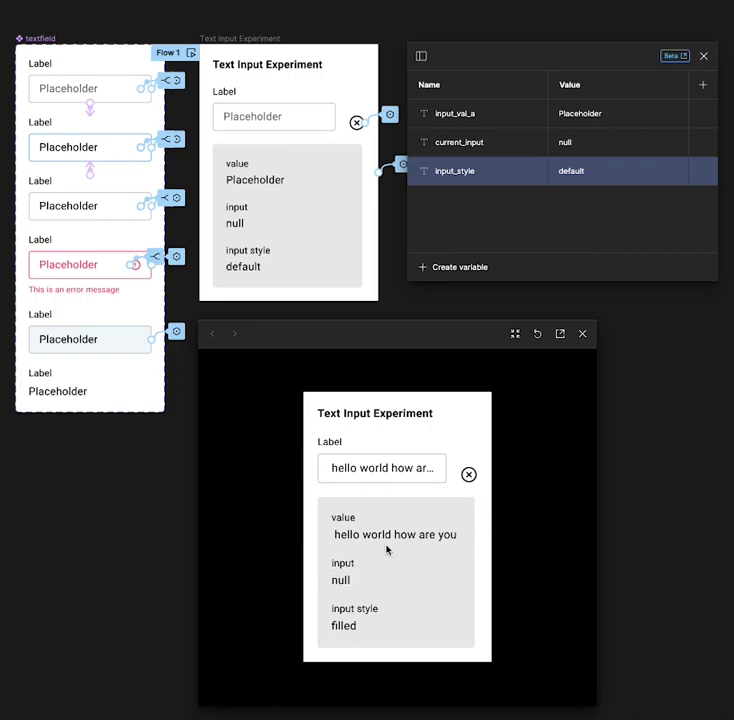
pyautogui.click(470, 477)
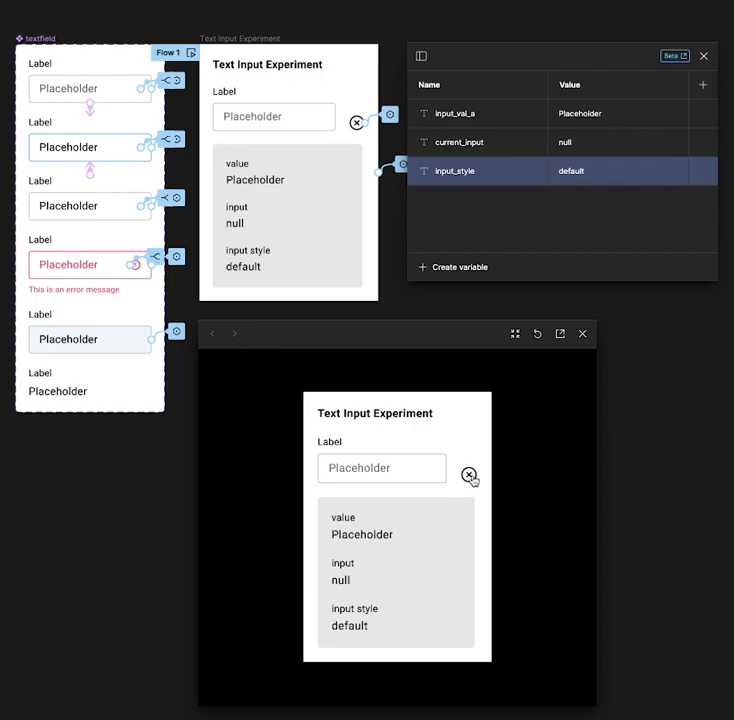
# Step: Activate the preview's text field again and enter "hey whassup" to test it
pyautogui.click(352, 481)
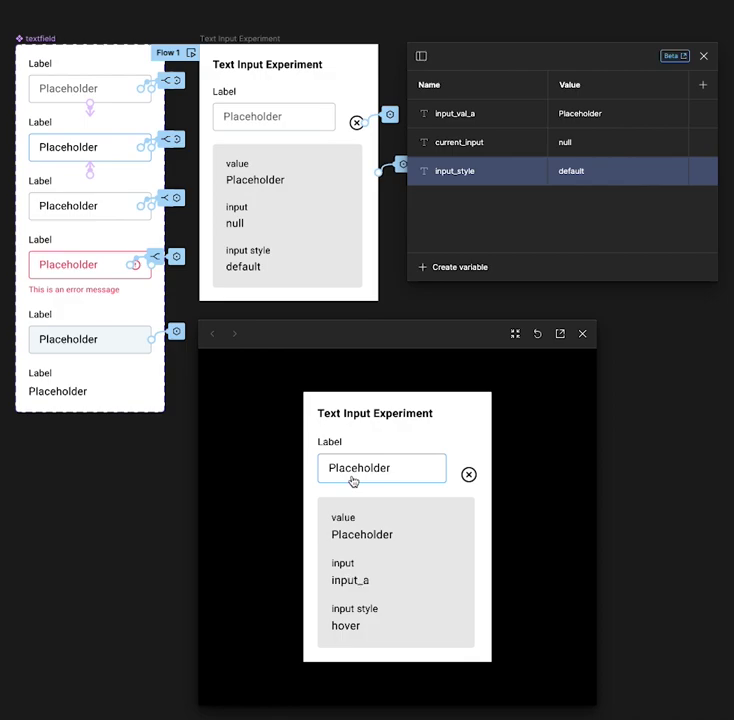
pyautogui.click(376, 483)
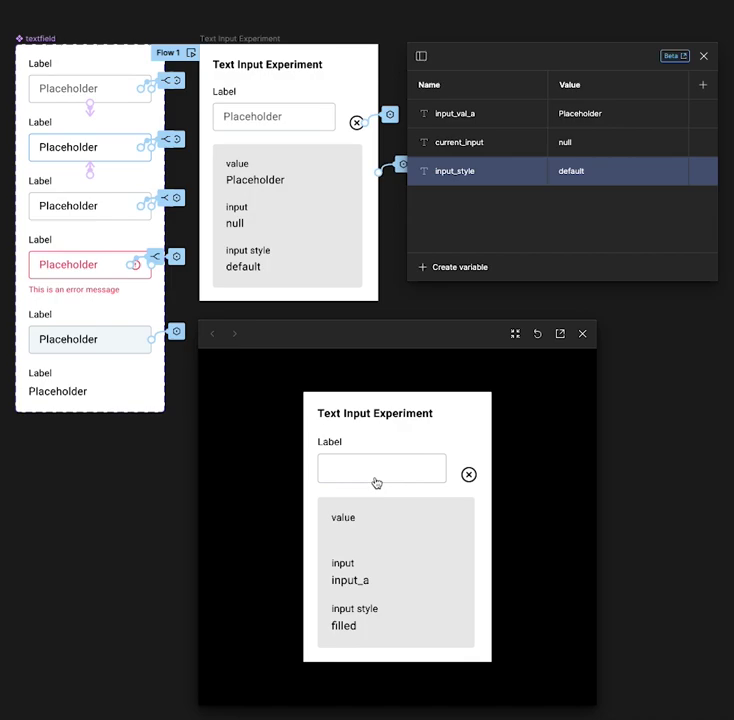
pyautogui.write('hey whassup')
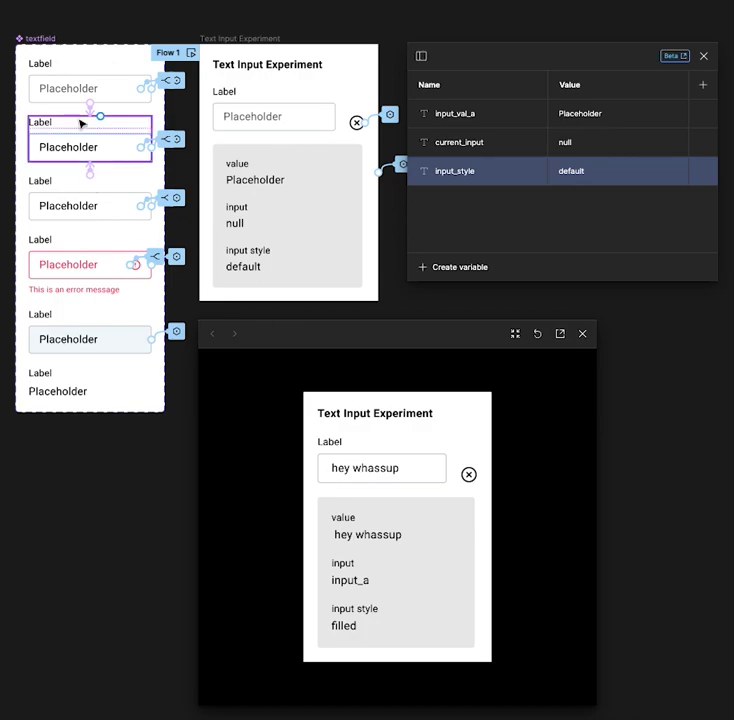
pyautogui.click(48, 58)
pyautogui.click(82, 347)
pyautogui.click(90, 395)
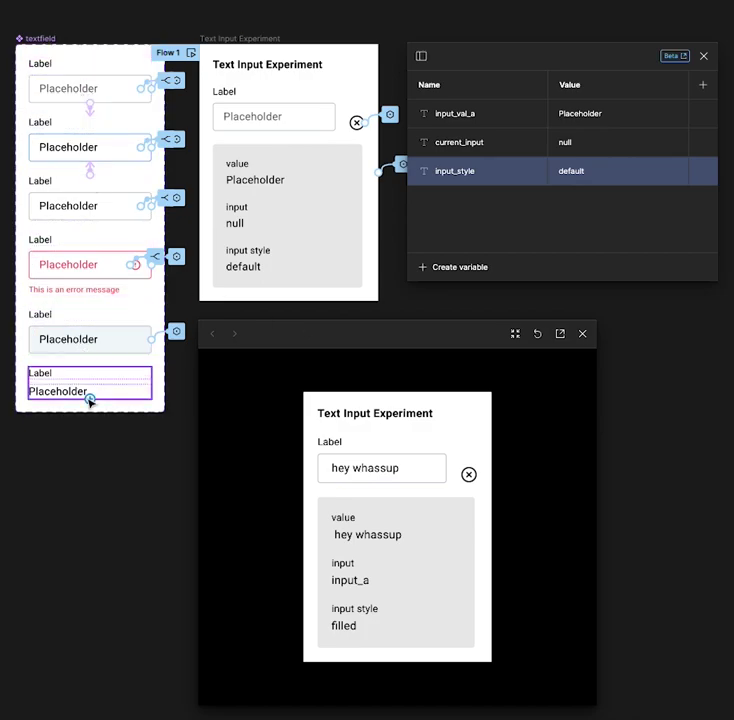
pyautogui.click(73, 100)
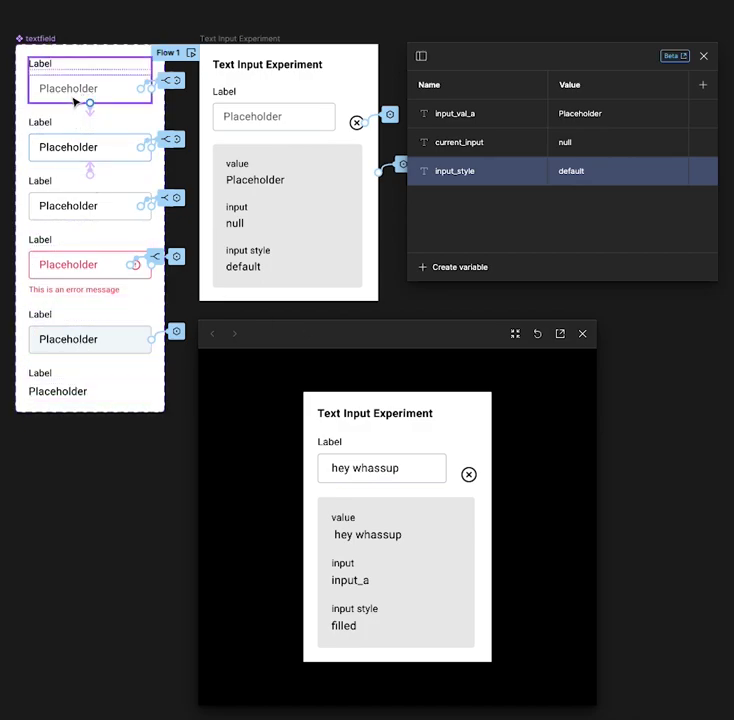
pyautogui.click(54, 152)
pyautogui.click(56, 204)
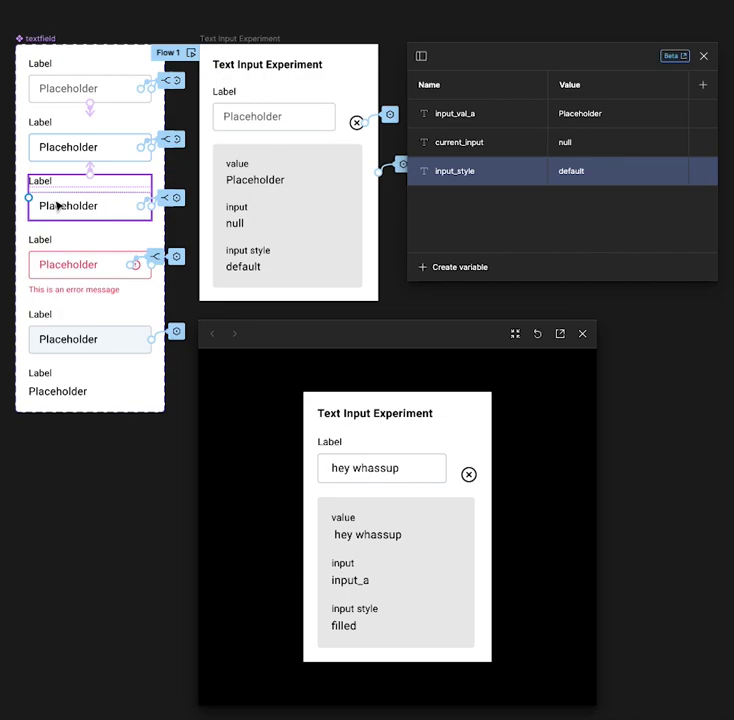
pyautogui.press('Escape')
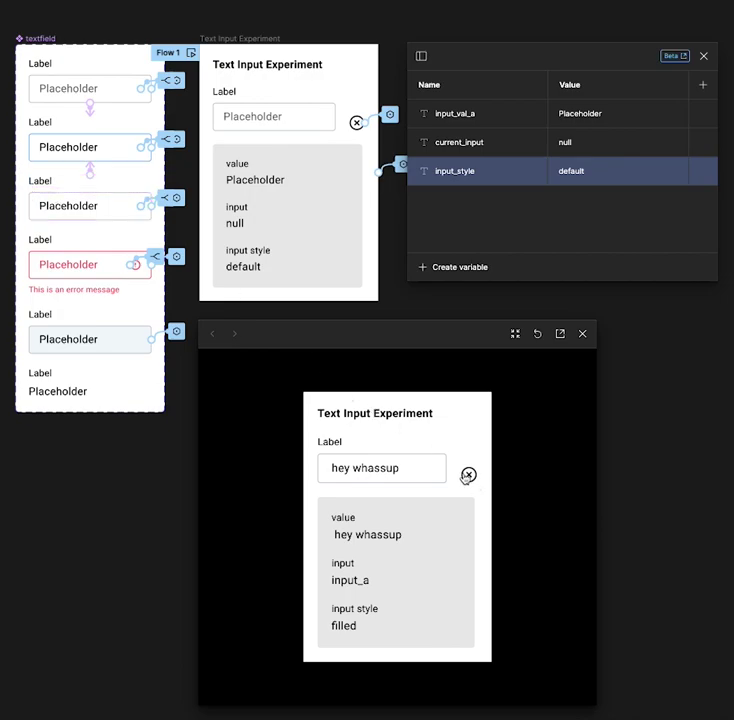
# Step: Reset the preview's text field and open the On click interaction of the first textfield variant's input box
pyautogui.click(468, 474)
pyautogui.click(111, 129)
pyautogui.click(123, 95)
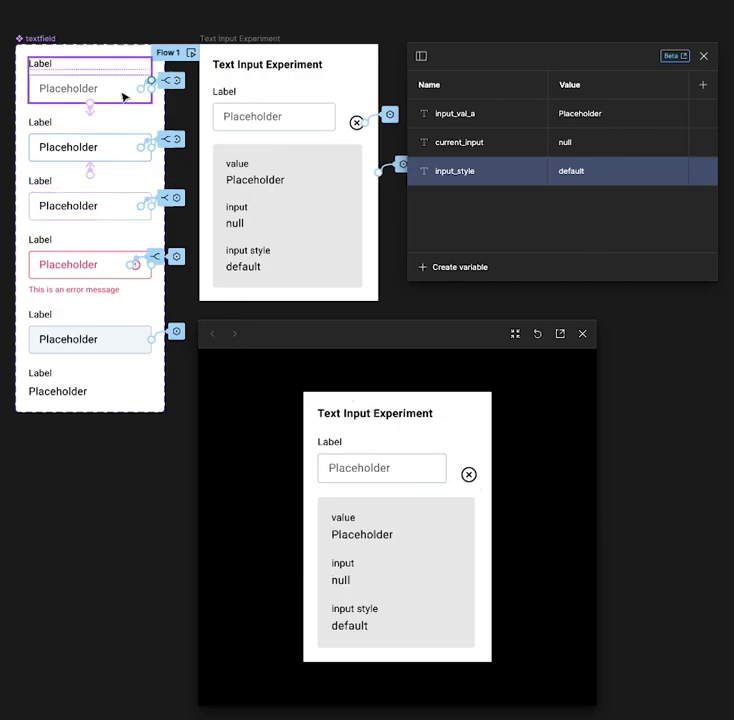
pyautogui.click(90, 134)
pyautogui.click(150, 100)
pyautogui.click(178, 84)
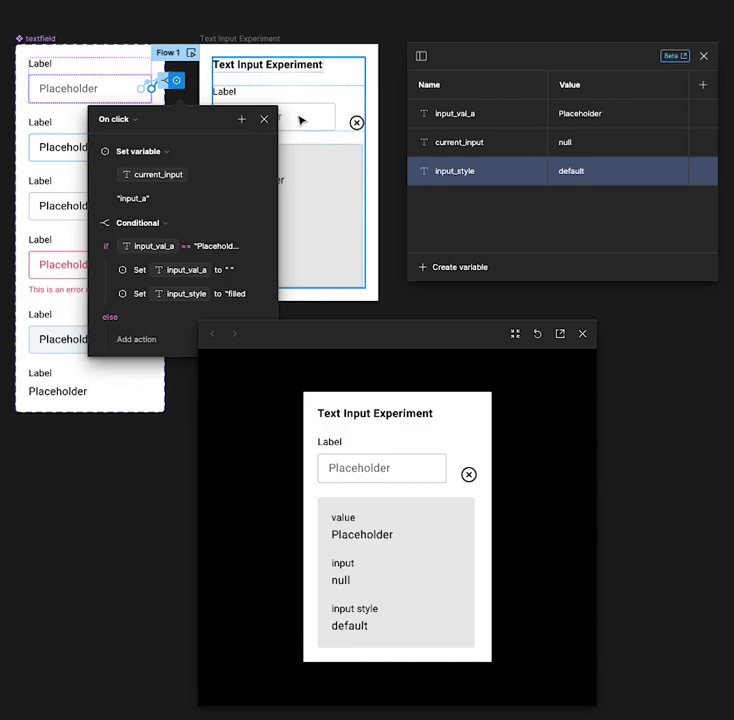
# Step: Test the preview's text field with "asdfasdf", reset it, and close the On click interaction details
pyautogui.click(367, 475)
pyautogui.write('asdfasdf')
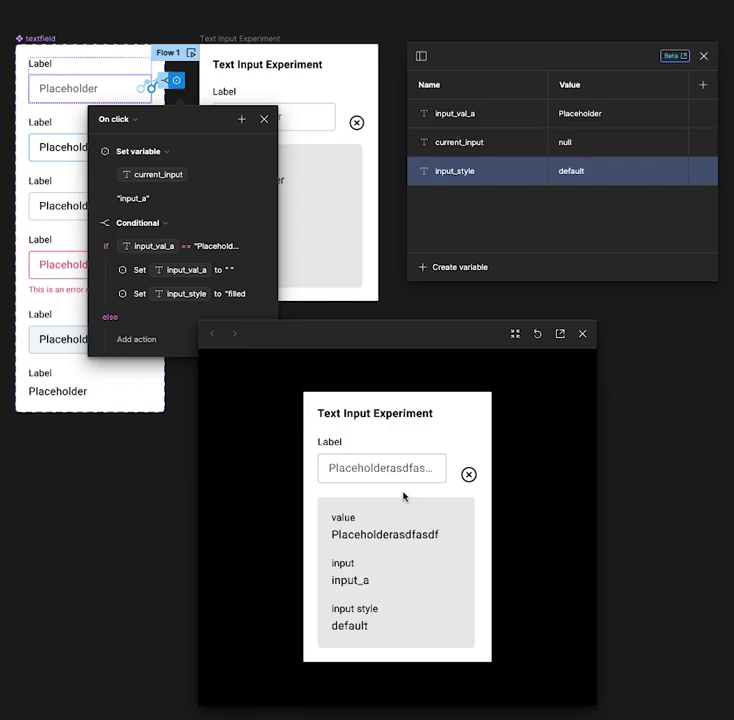
pyautogui.click(469, 475)
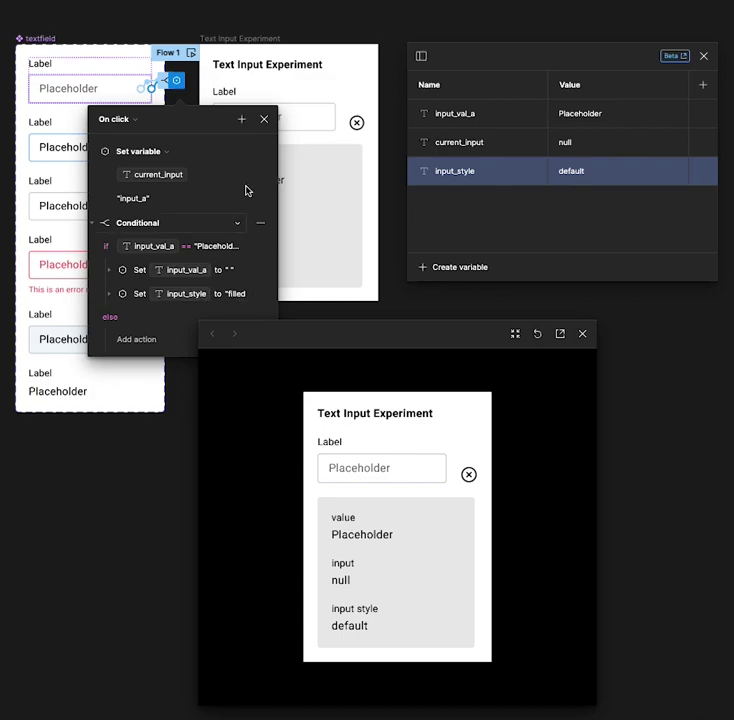
pyautogui.click(264, 121)
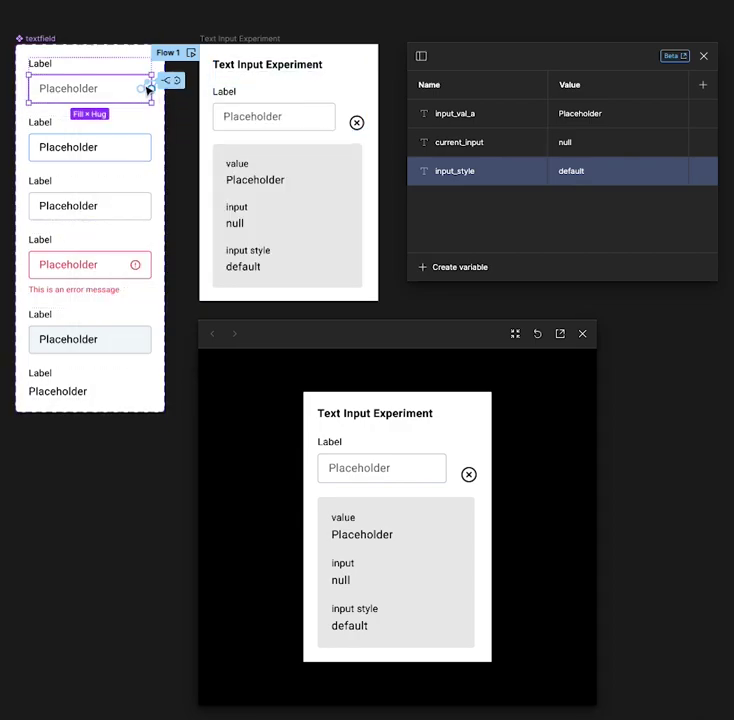
# Step: Inspect the Space and Q key interactions on the first variant's placeholder text, including the Space key's expanded Set variable action
pyautogui.click(170, 82)
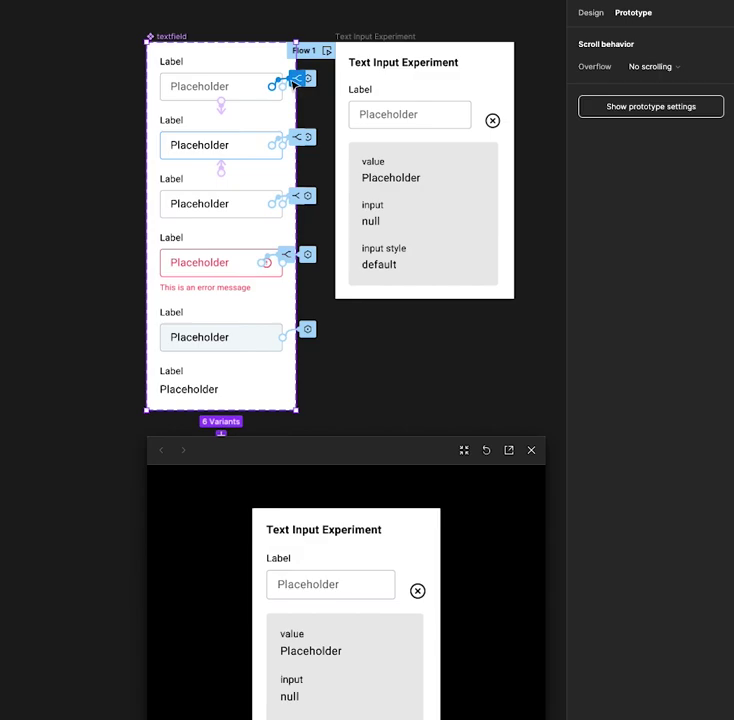
pyautogui.click(294, 80)
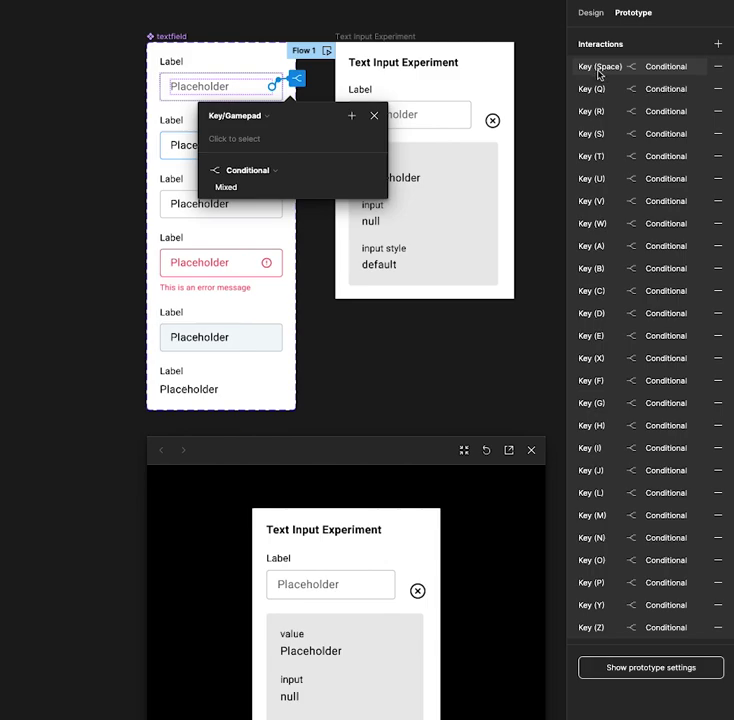
pyautogui.click(601, 72)
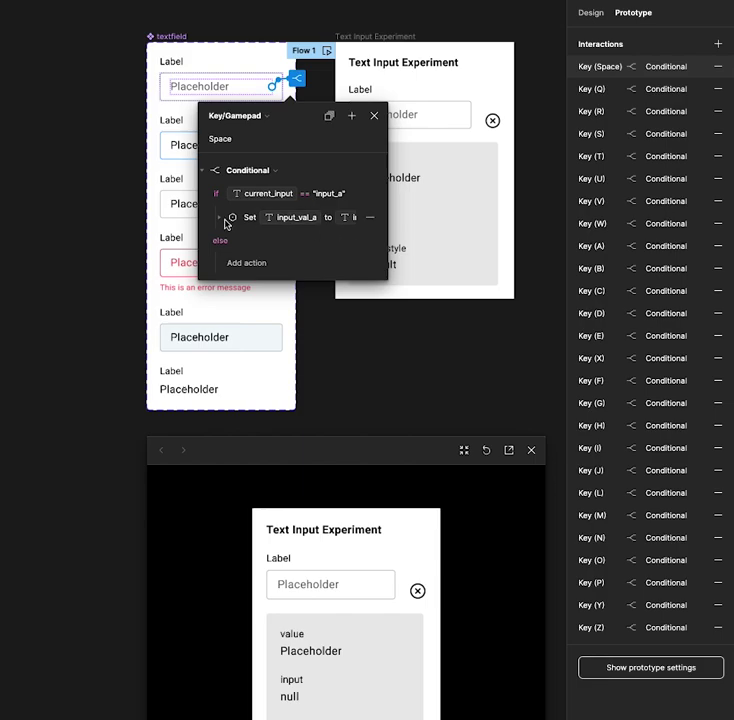
pyautogui.click(222, 219)
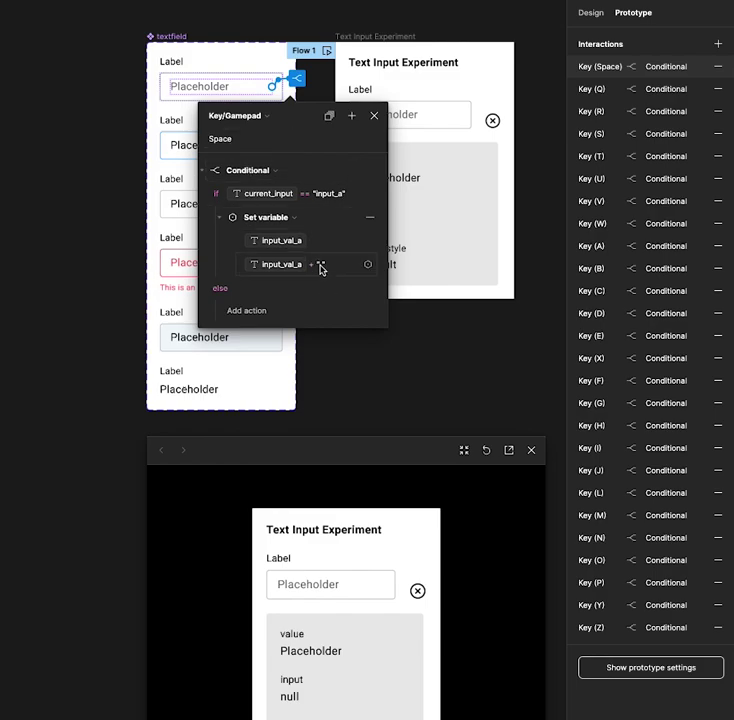
pyautogui.click(592, 96)
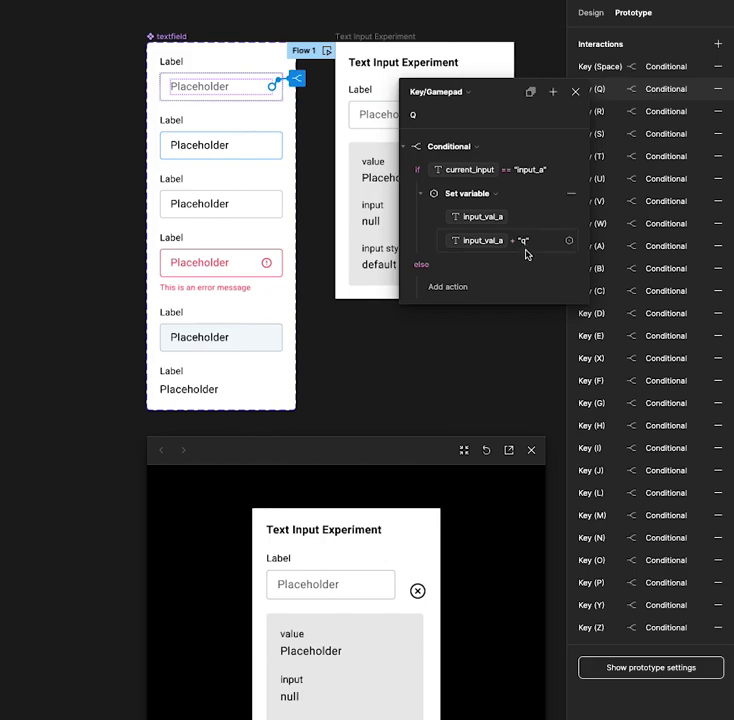
pyautogui.click(576, 92)
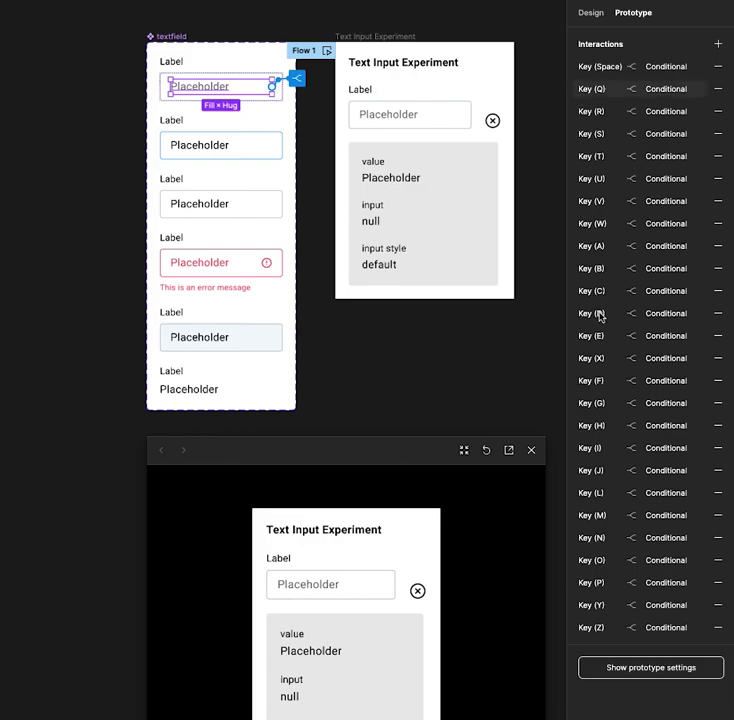
# Step: Duplicate the Z key interaction on the placeholder text and set the copy's trigger key to comma
pyautogui.click(582, 629)
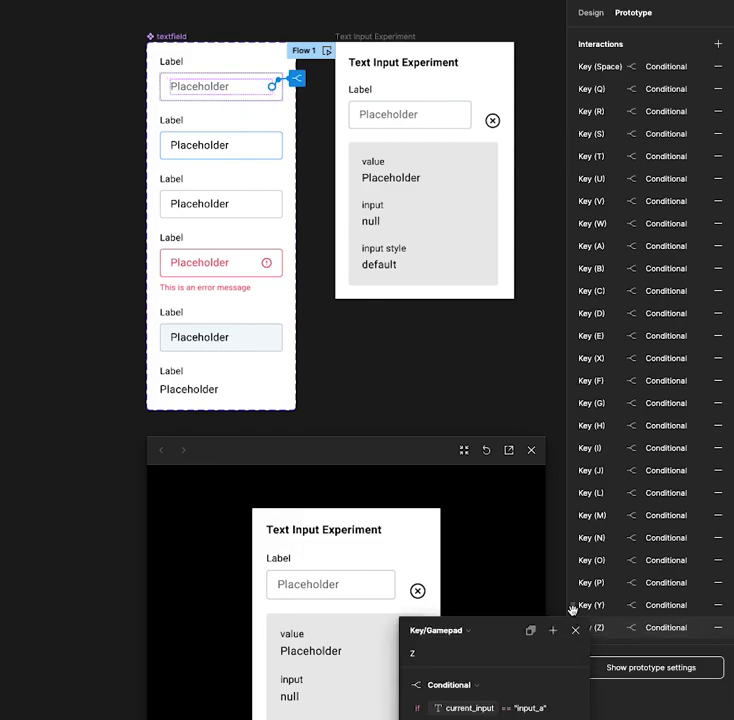
pyautogui.click(571, 606)
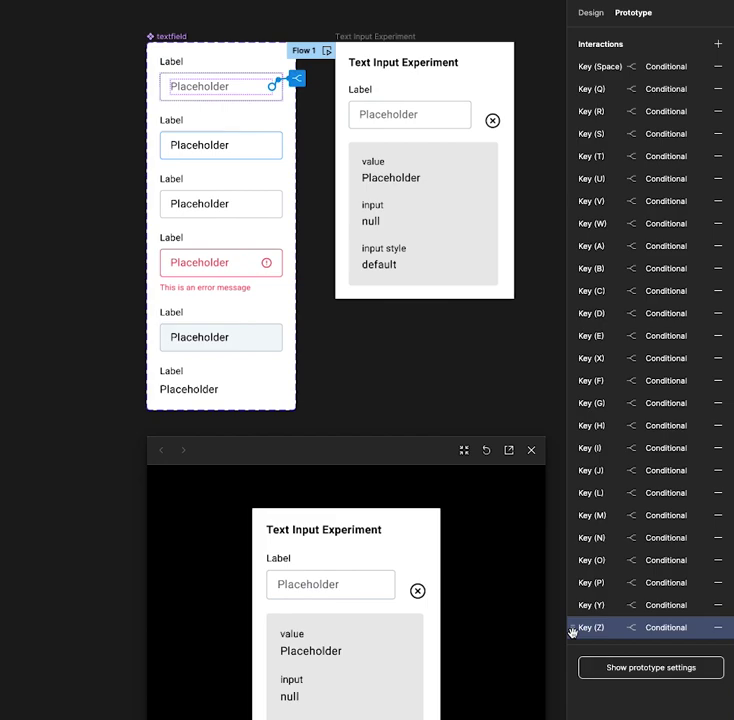
pyautogui.hotkey('ctrl', 'd')
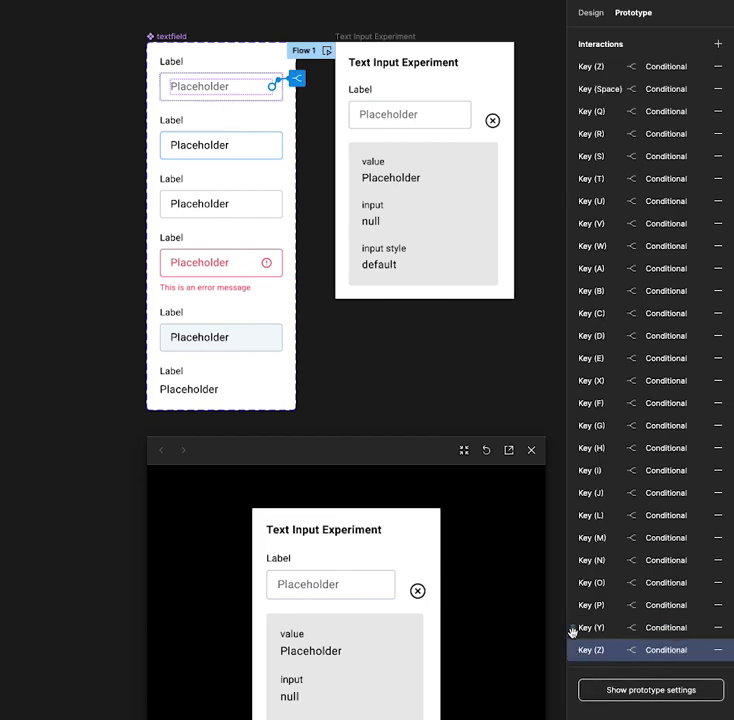
pyautogui.click(599, 67)
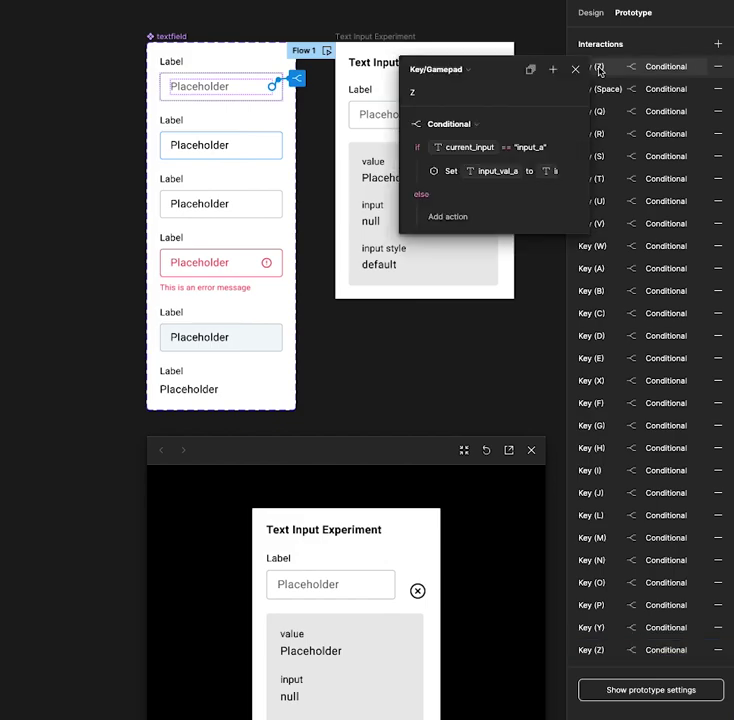
pyautogui.click(417, 93)
pyautogui.press(',')
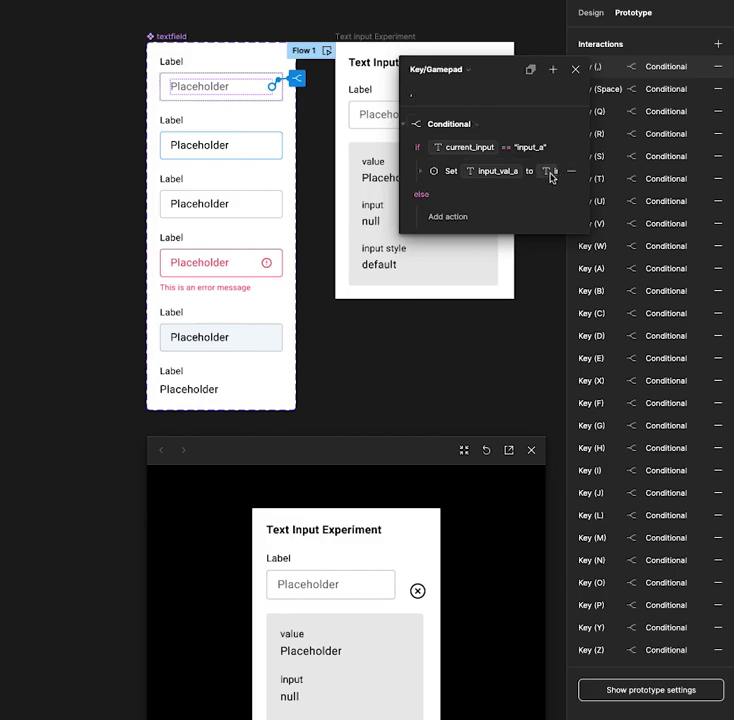
# Step: Set the comma key interaction's input_val_a value to input_val_a + "," and close the interaction details
pyautogui.click(421, 171)
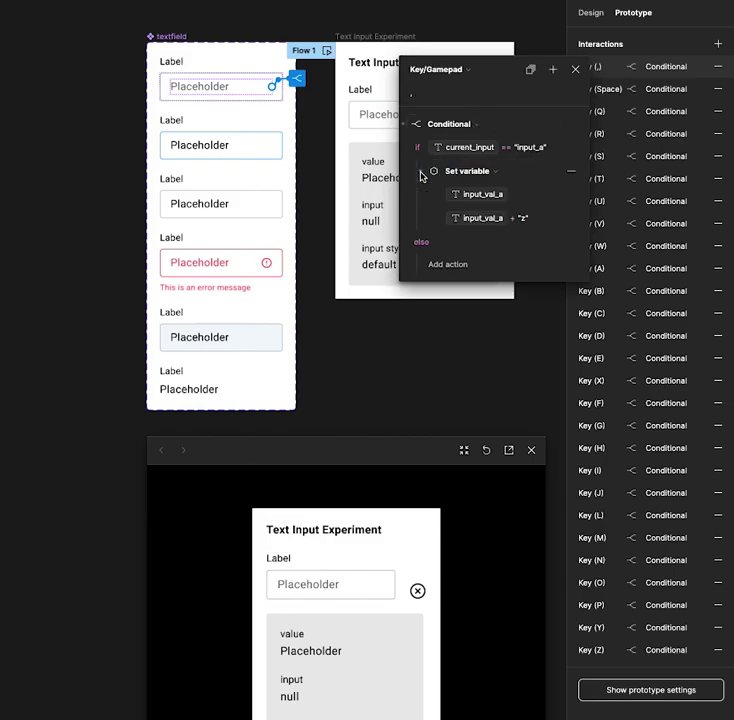
pyautogui.click(521, 219)
pyautogui.click(528, 219)
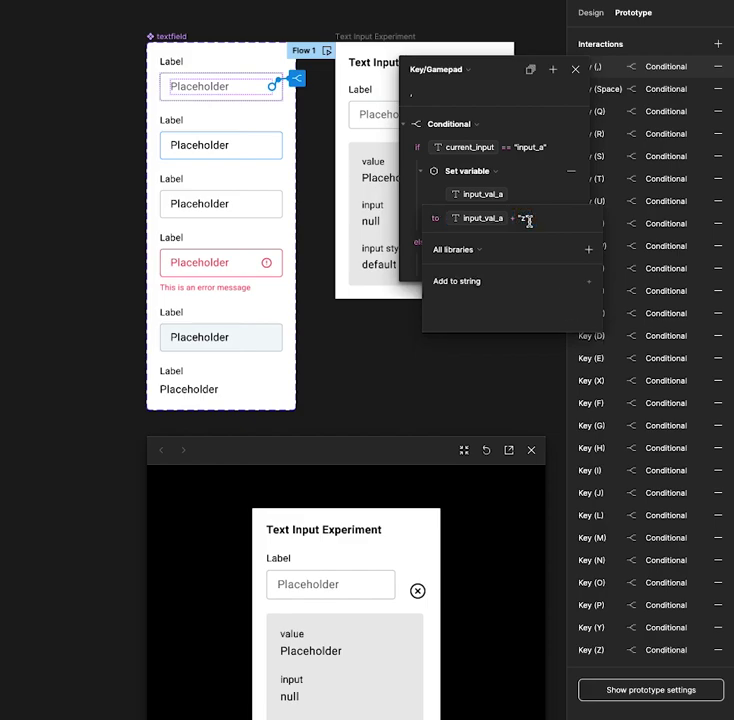
pyautogui.press('BackSpace')
pyautogui.write(',')
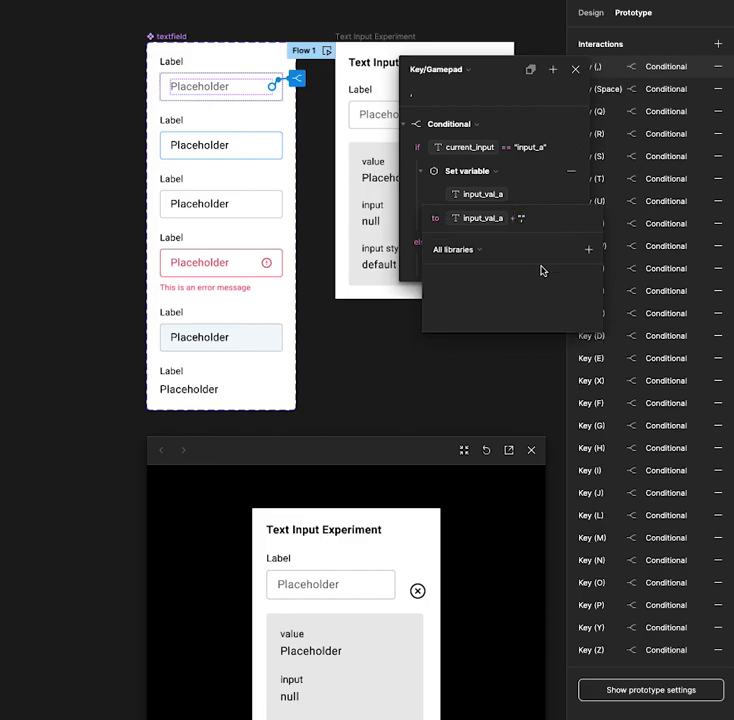
pyautogui.click(521, 217)
pyautogui.click(542, 267)
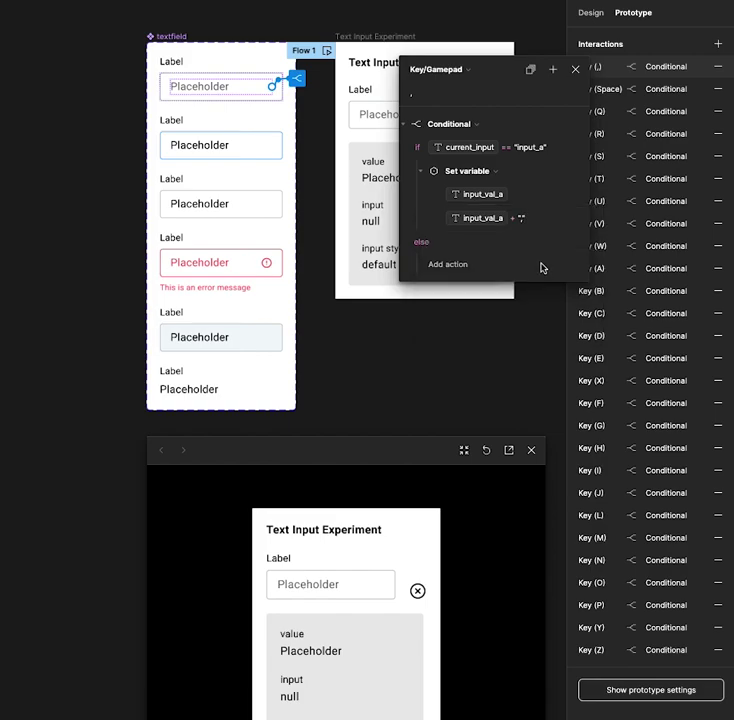
pyautogui.click(576, 70)
# Step: Test the preview's text field by entering "ch", resetting it, and entering "asdf"
pyautogui.write('a')
pyautogui.write('ch')
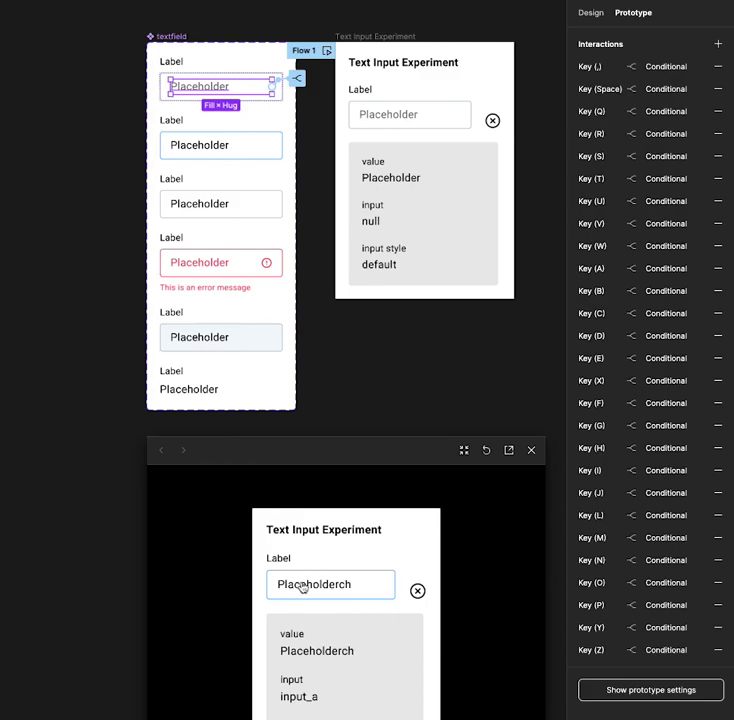
pyautogui.click(416, 591)
pyautogui.click(315, 598)
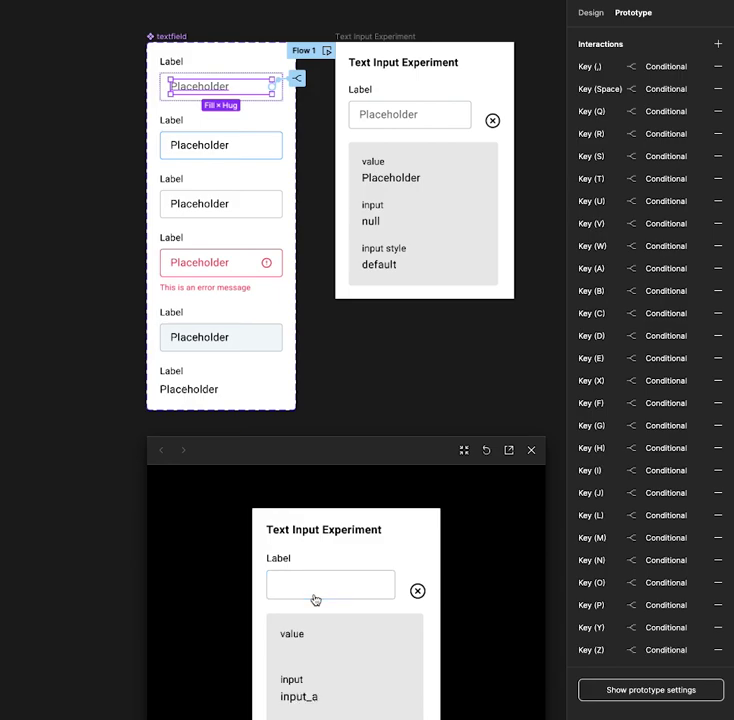
pyautogui.write('asdf')
# Step: Reopen the comma key interaction and expand its Set variable action to check the assigned value
pyautogui.click(612, 67)
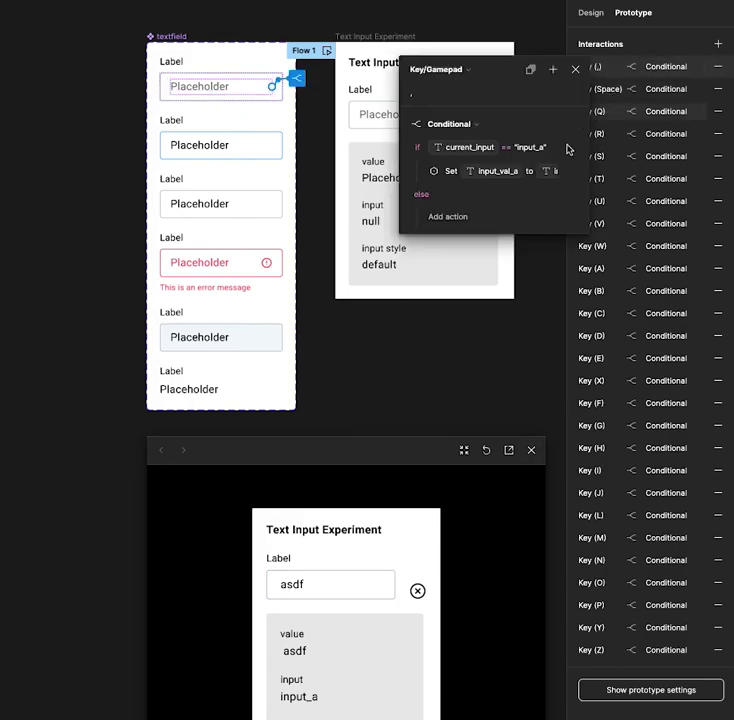
pyautogui.click(421, 171)
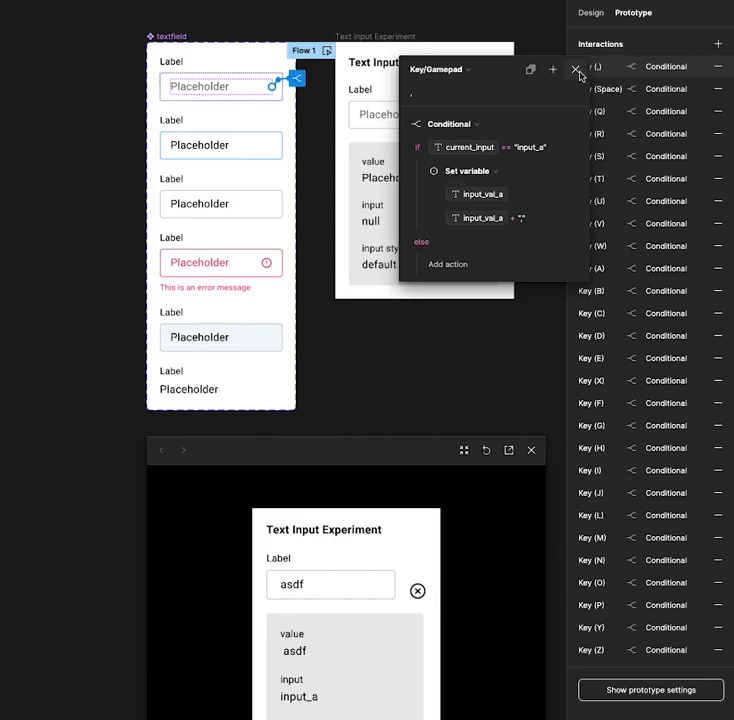
# Step: Set the comma interaction's trigger key to Shift+C and its input_val_a value to input_val_a + "C"
pyautogui.click(420, 94)
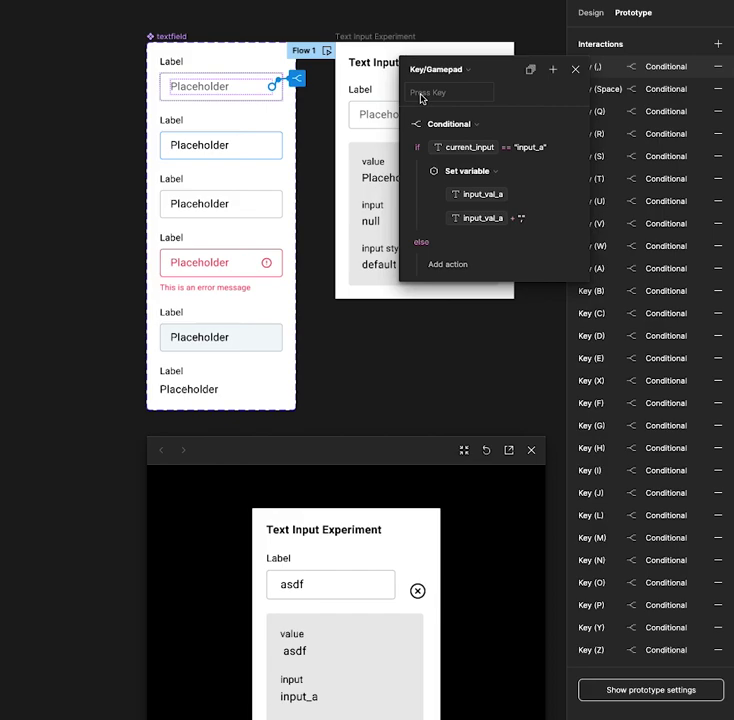
pyautogui.click(421, 94)
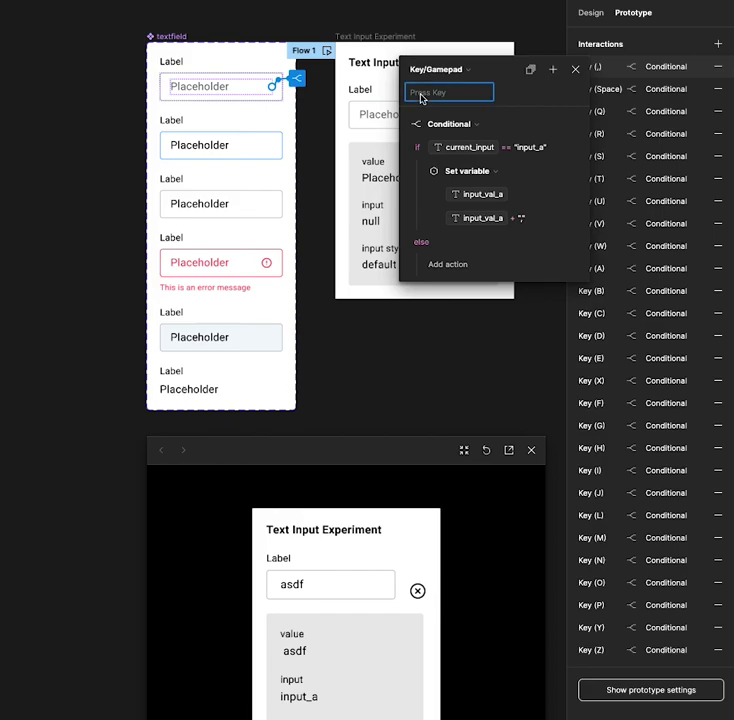
pyautogui.hotkey('shift', 'c')
pyautogui.click(521, 218)
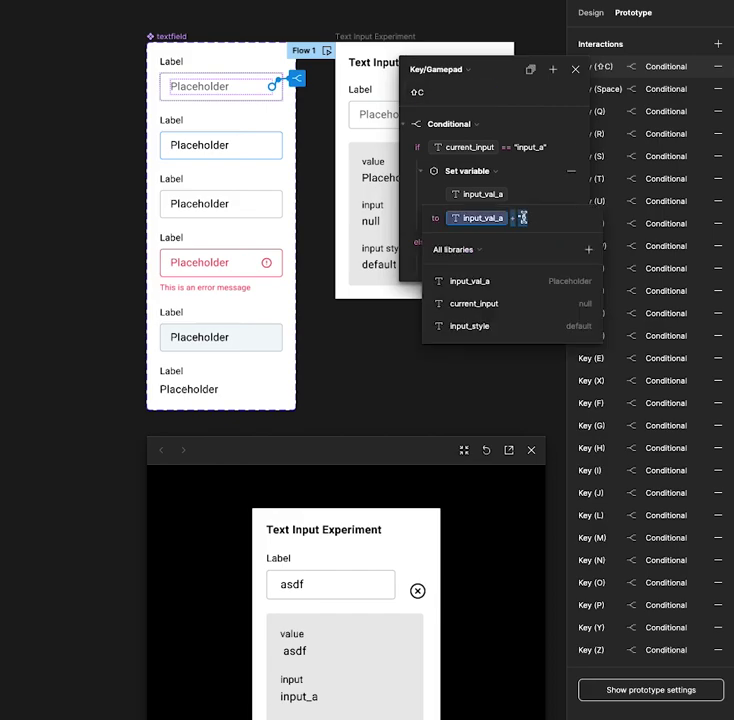
pyautogui.click(521, 218)
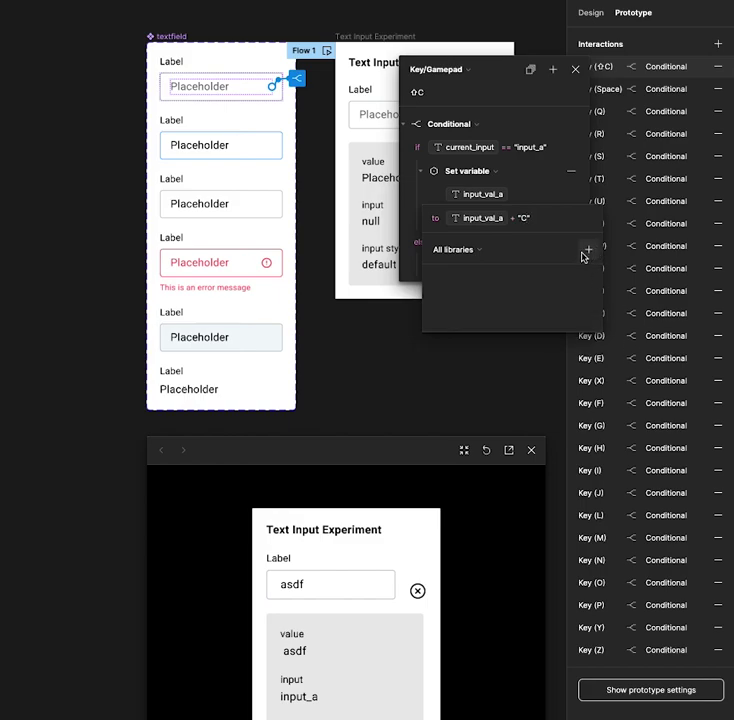
pyautogui.press('Return')
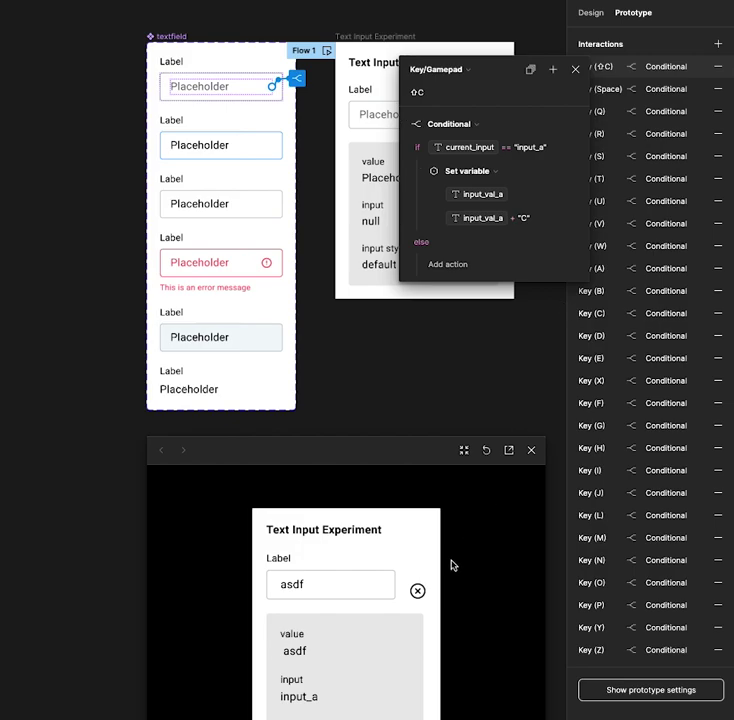
# Step: Test the preview by resetting the text field, entering "asdf", and resetting it again
pyautogui.click(418, 594)
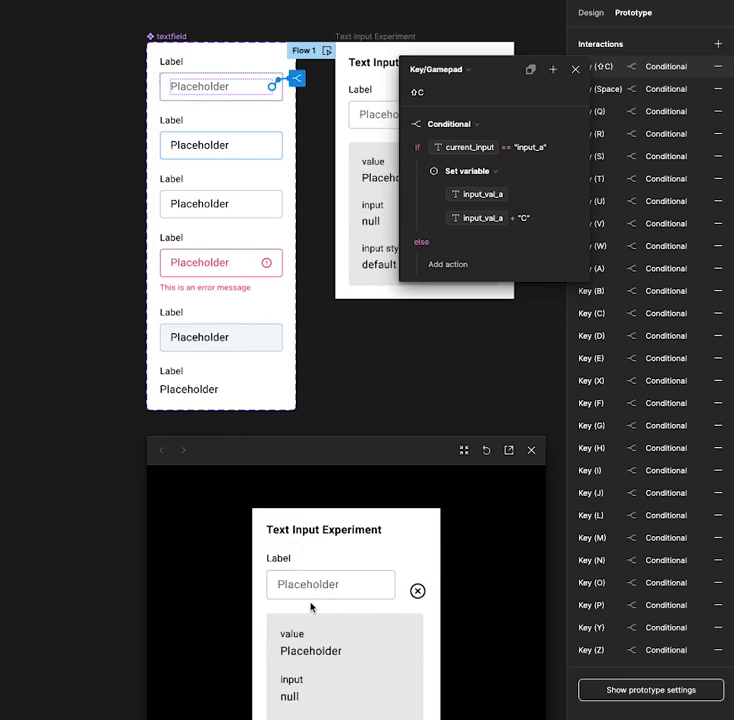
pyautogui.click(308, 600)
pyautogui.write('asdf')
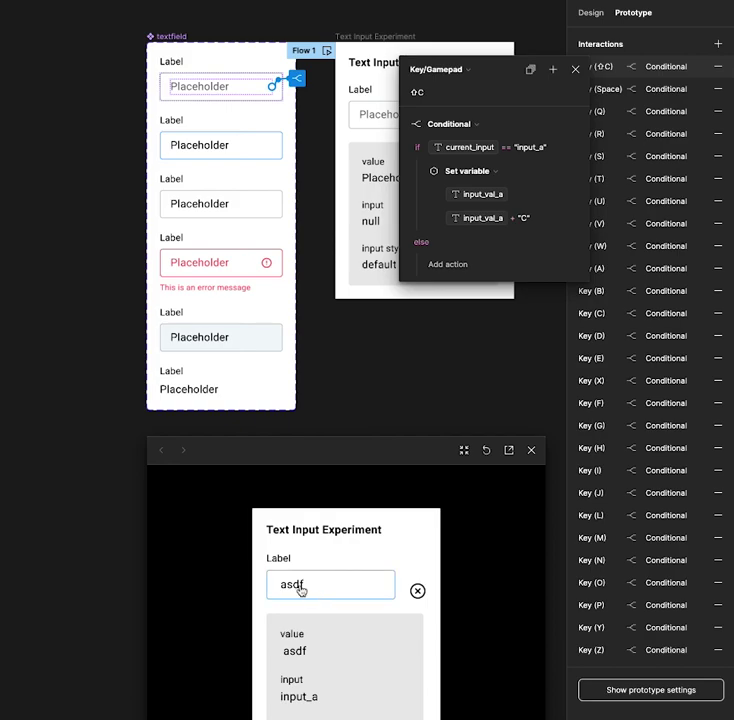
pyautogui.click(418, 592)
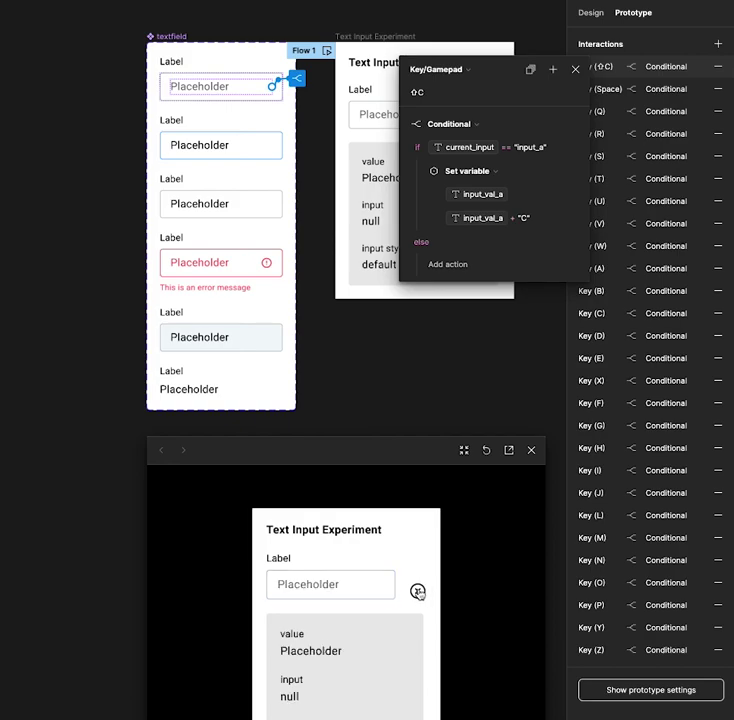
# Step: Set the Shift+C interaction's input_val_a value to input_val_a + "c"
pyautogui.click(522, 218)
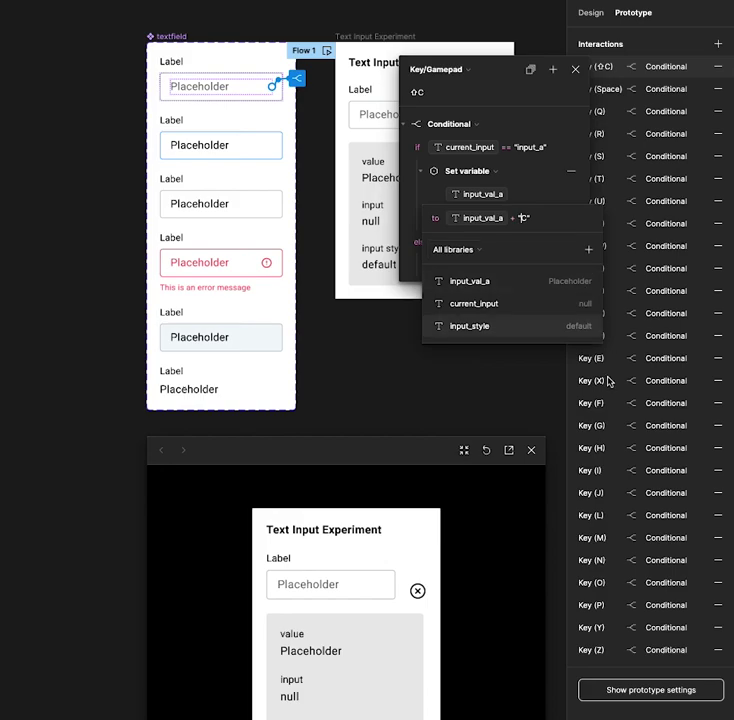
pyautogui.write('c')
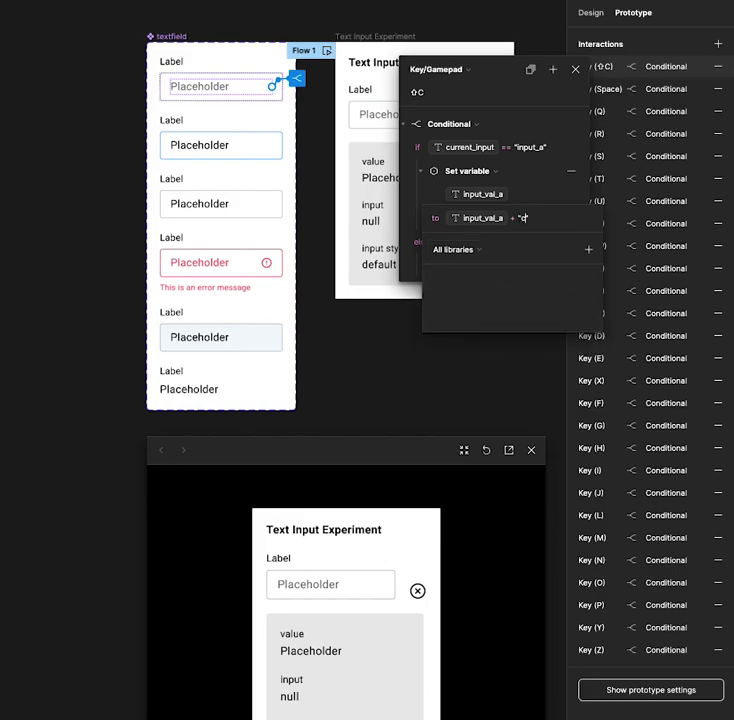
pyautogui.press('Return')
# Step: Activate the preview's text field for a test and delete the Shift+C key interaction from the placeholder text
pyautogui.click(330, 594)
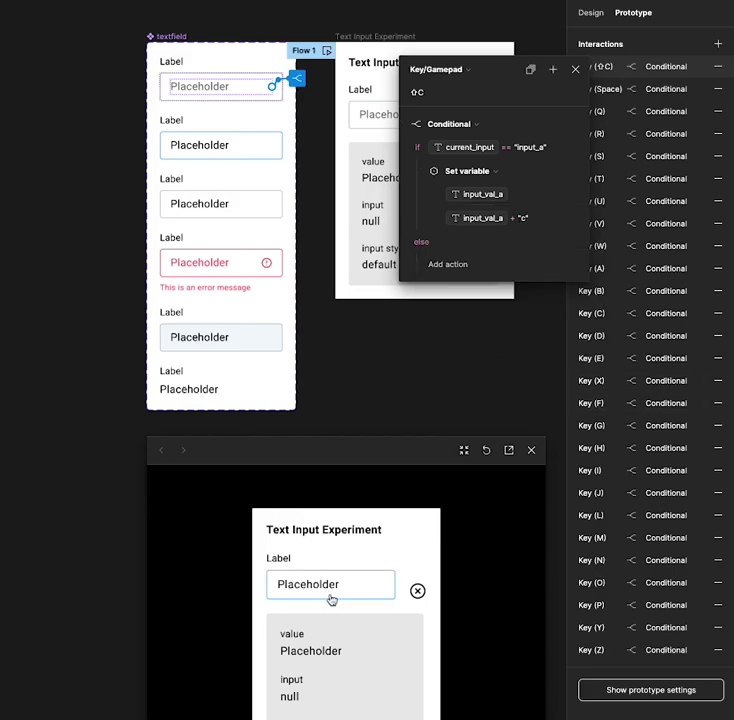
pyautogui.click(330, 599)
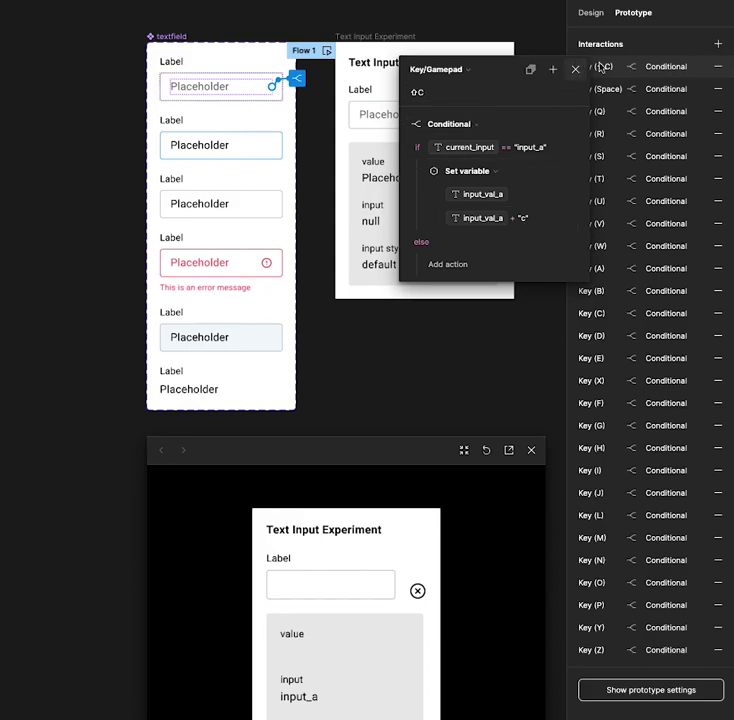
pyautogui.click(718, 67)
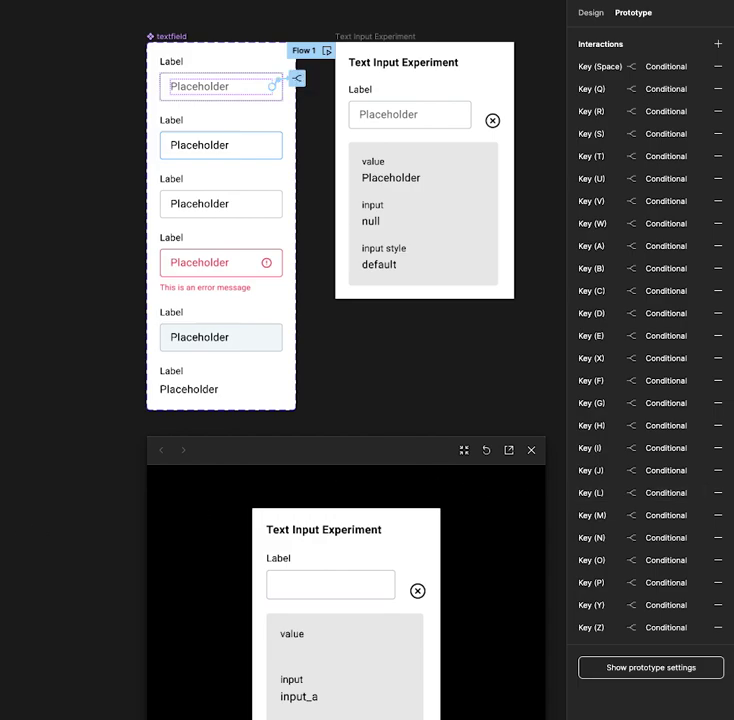
# Step: Open the local variables window and examine the input_val_a variable and its value
pyautogui.moveTo(375, 169); pyautogui.dragTo(375, 133)
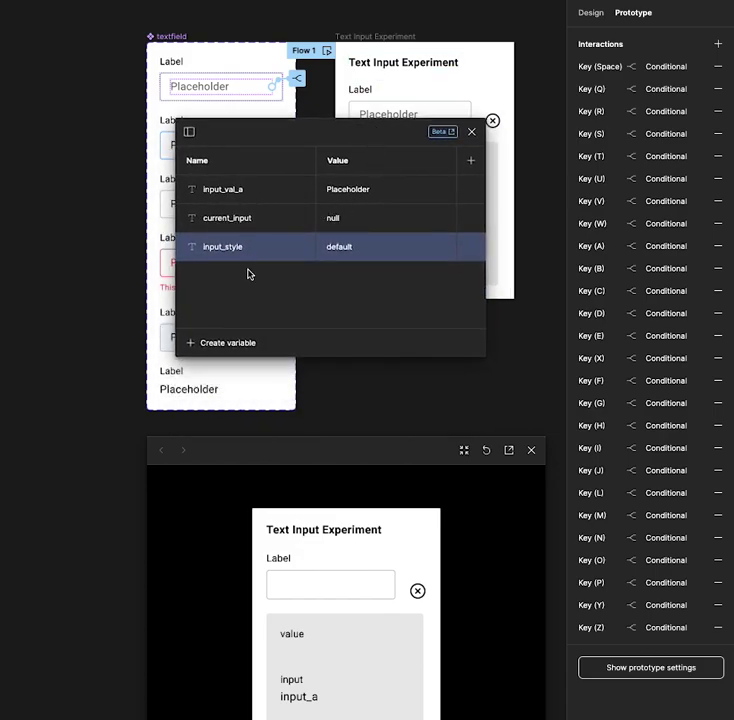
pyautogui.moveTo(237, 193)
pyautogui.moveTo(237, 198); pyautogui.dragTo(364, 193)
# Step: Assign the input_val_a variable to the content of the placeholder text in the default textfield variant
pyautogui.click(591, 13)
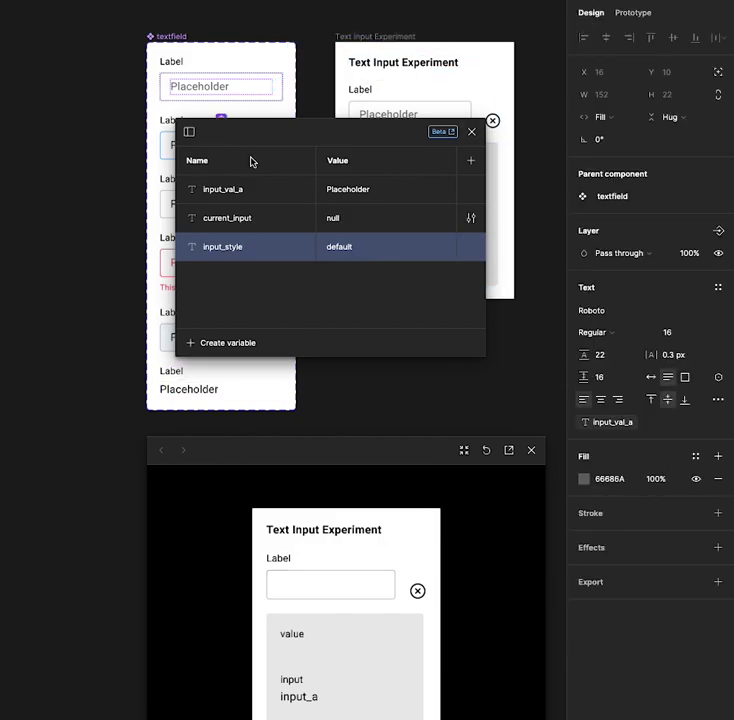
pyautogui.click(206, 91)
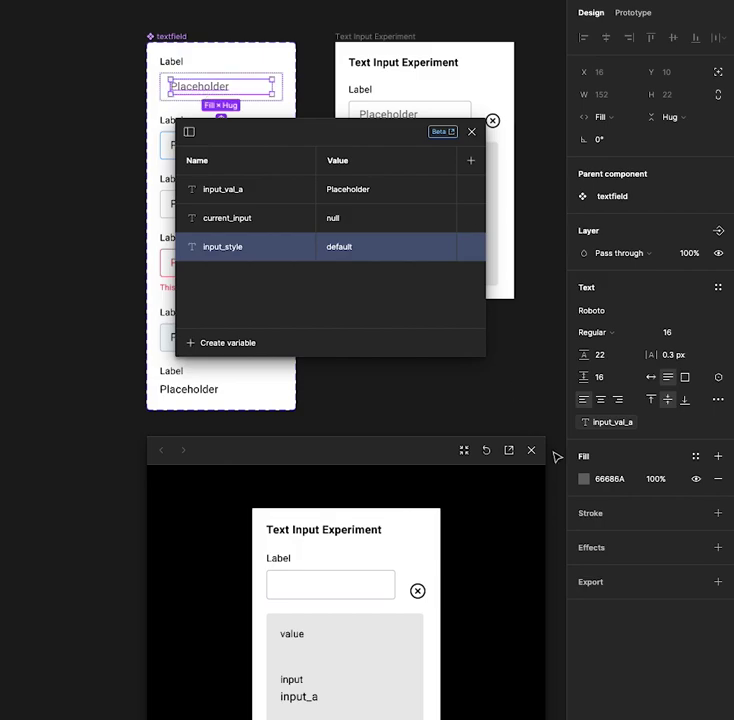
pyautogui.click(719, 378)
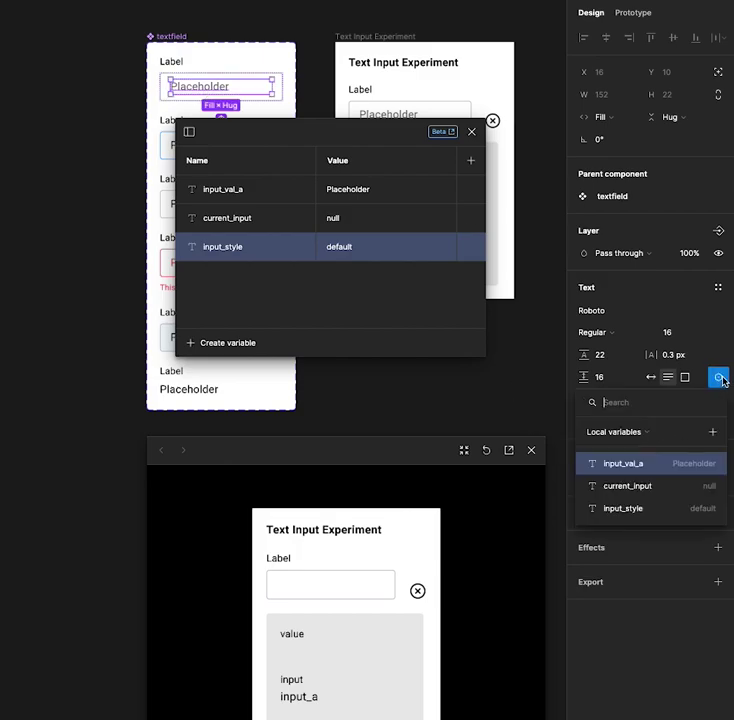
pyautogui.click(624, 465)
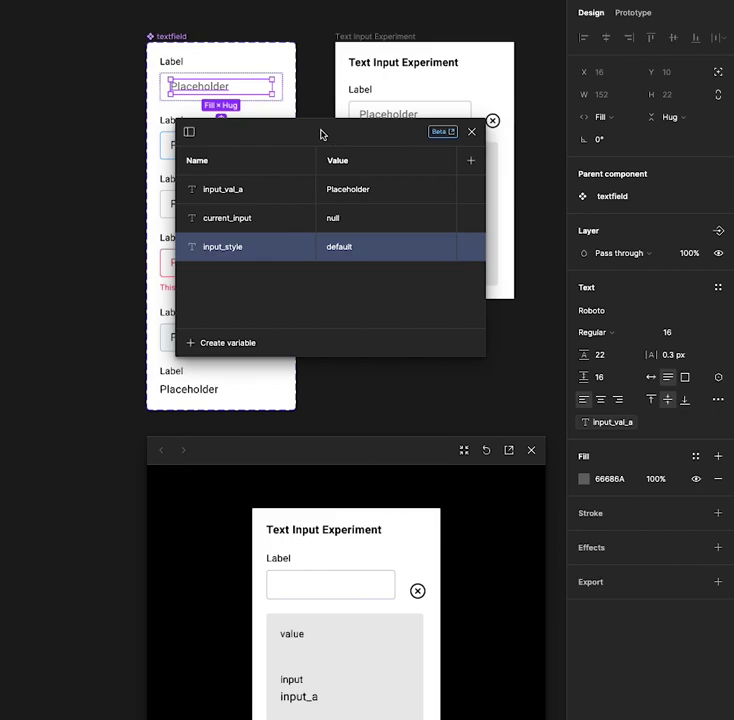
# Step: Inspect the style property of the first two textfield variants and check the field's hover look in the preview
pyautogui.click(175, 64)
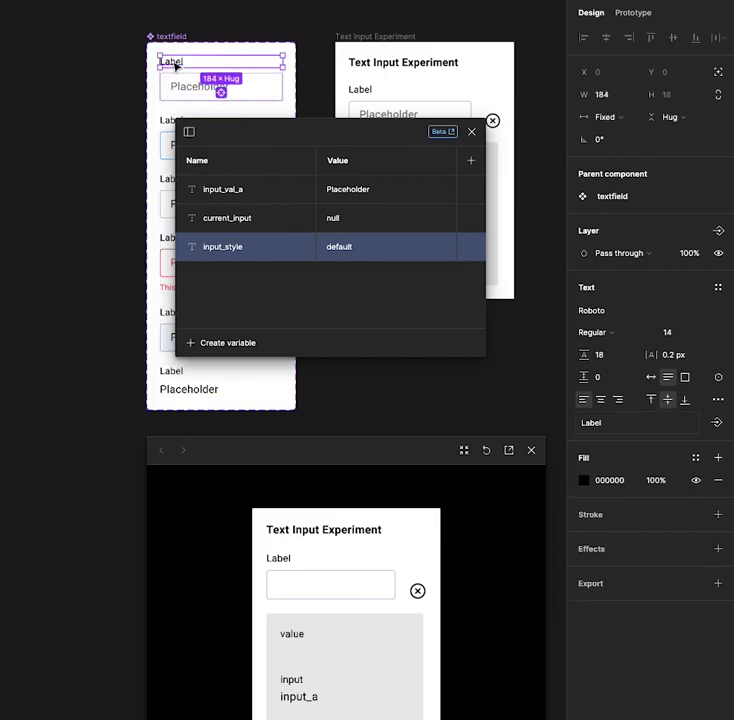
pyautogui.press('Escape')
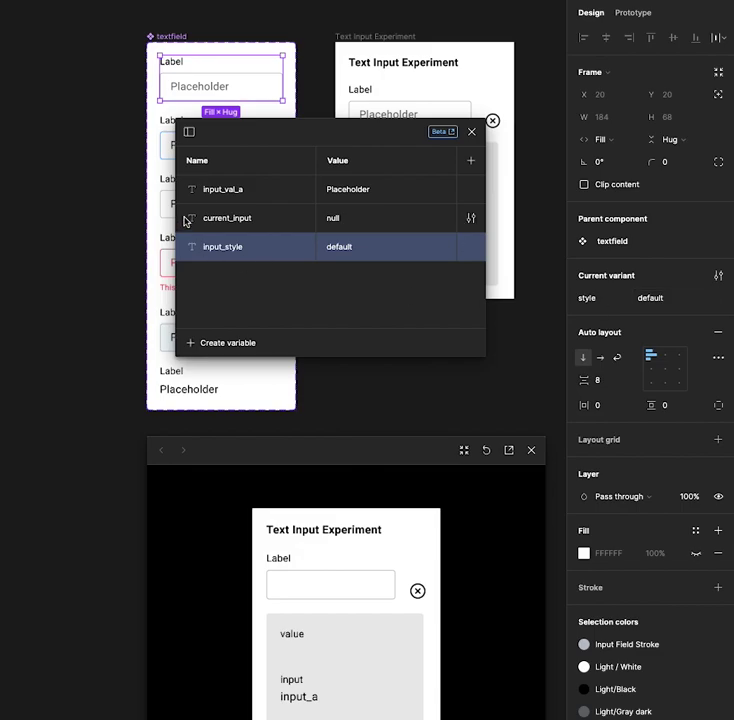
pyautogui.click(172, 142)
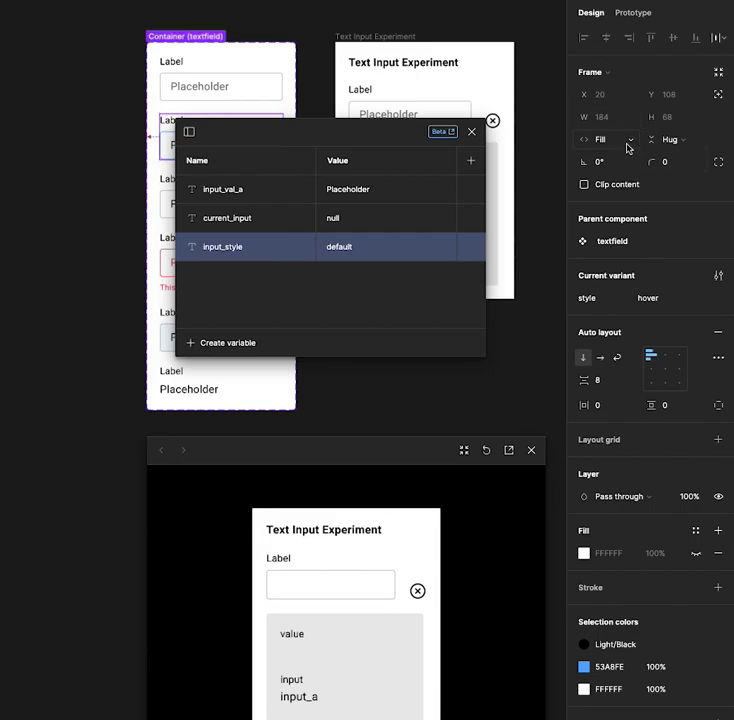
pyautogui.click(329, 575)
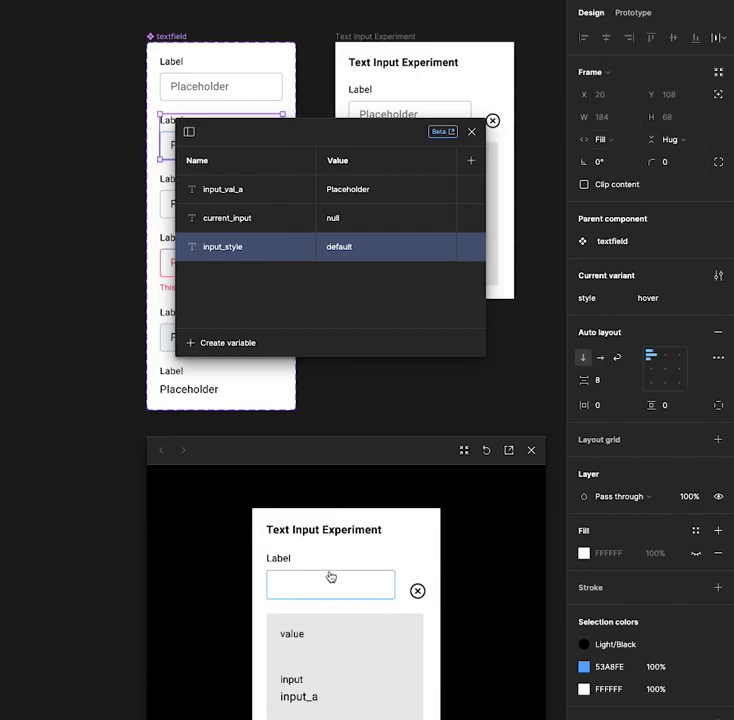
# Step: Detach the variable from the style property of the textfield instance in the Text Input Experiment frame and view the available variant options
pyautogui.click(384, 109)
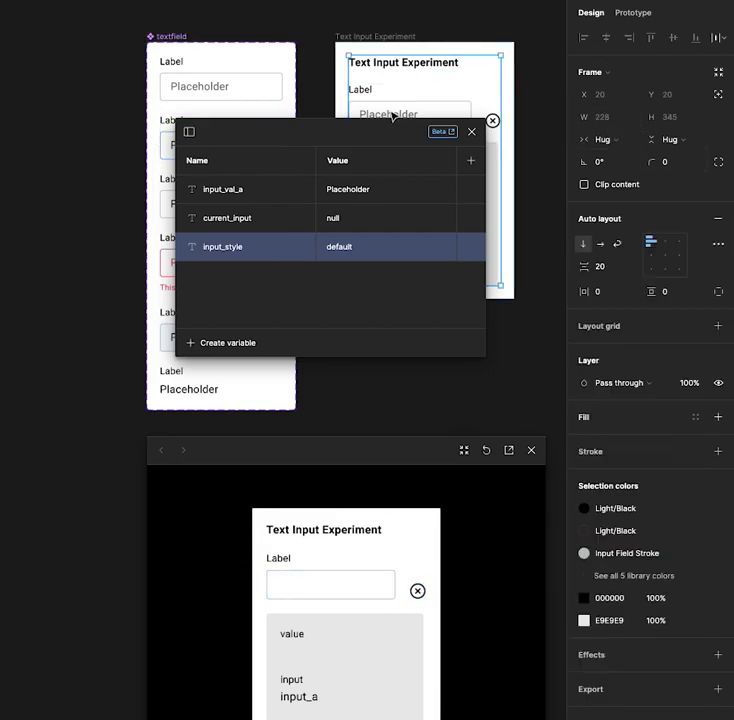
pyautogui.click(384, 109)
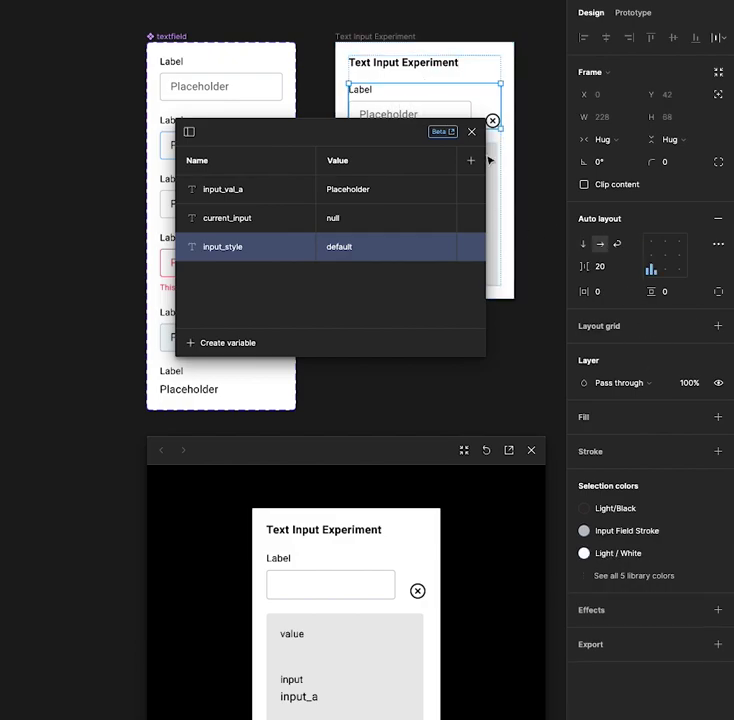
pyautogui.click(396, 112)
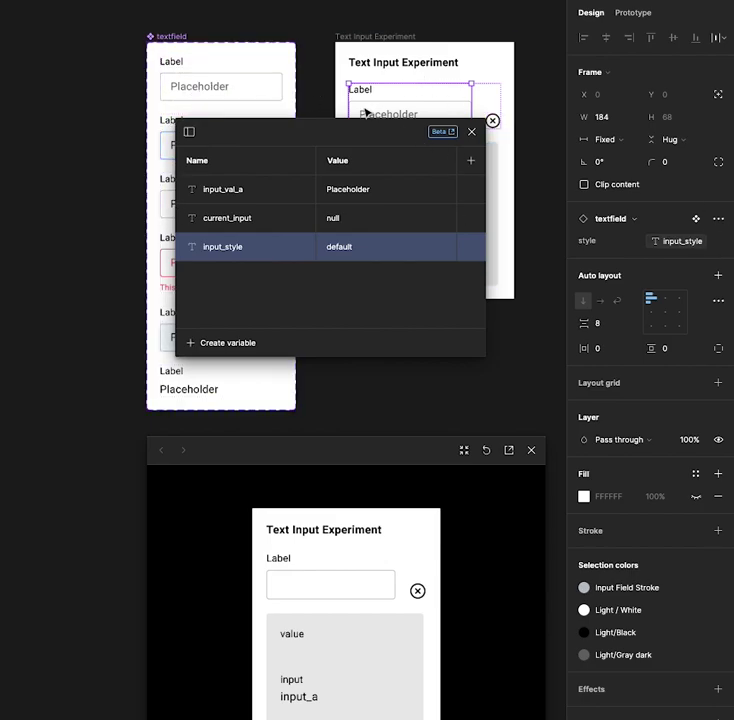
pyautogui.moveTo(716, 249)
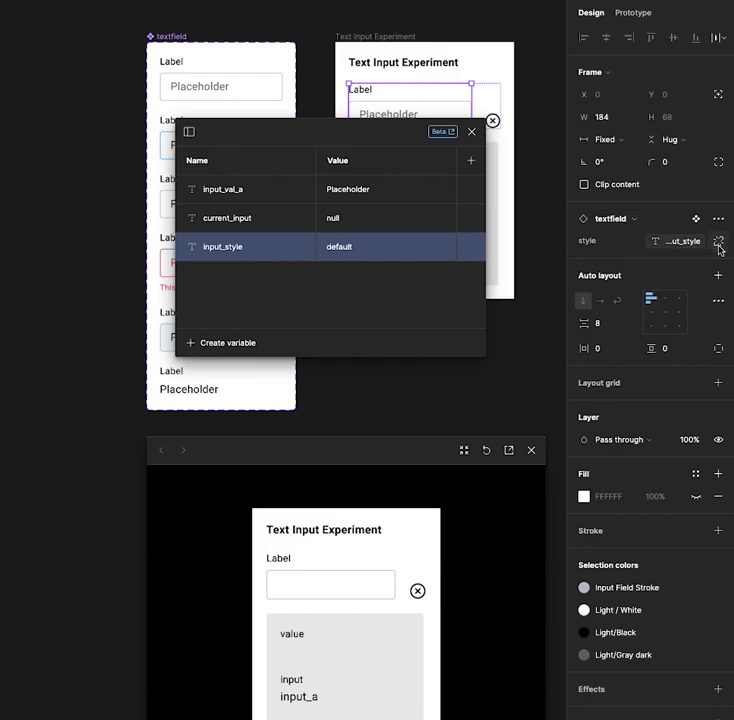
pyautogui.click(718, 249)
pyautogui.click(684, 249)
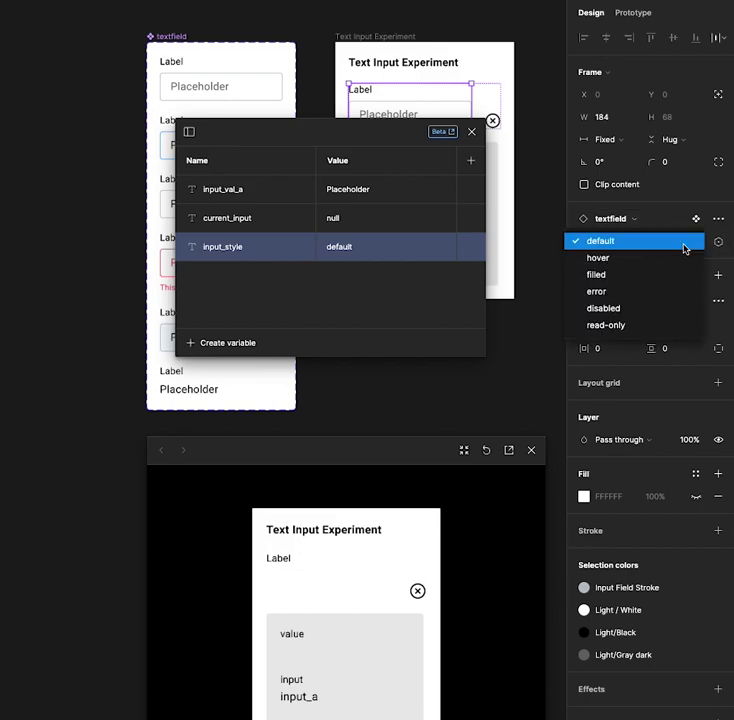
# Step: Bind the textfield instance's style property to the input_style variable
pyautogui.click(722, 245)
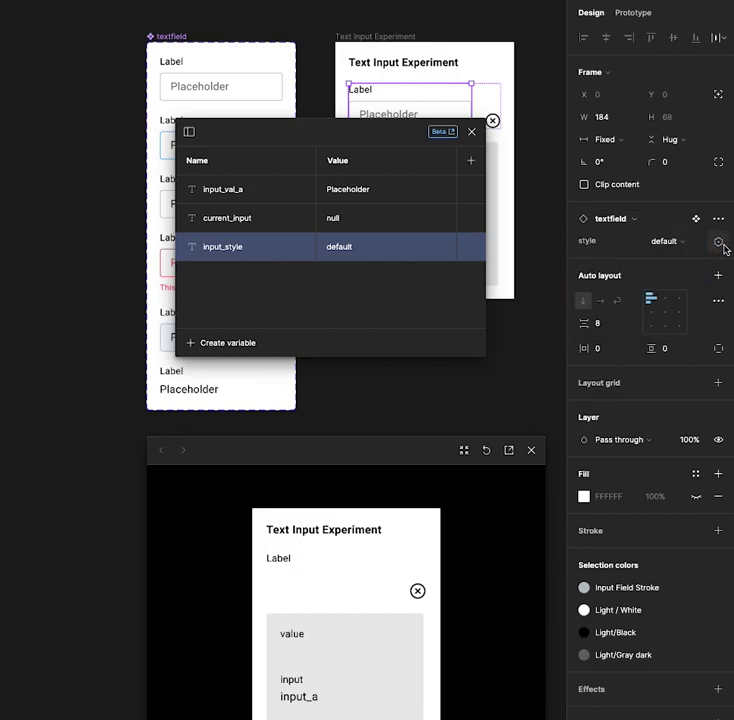
pyautogui.click(719, 243)
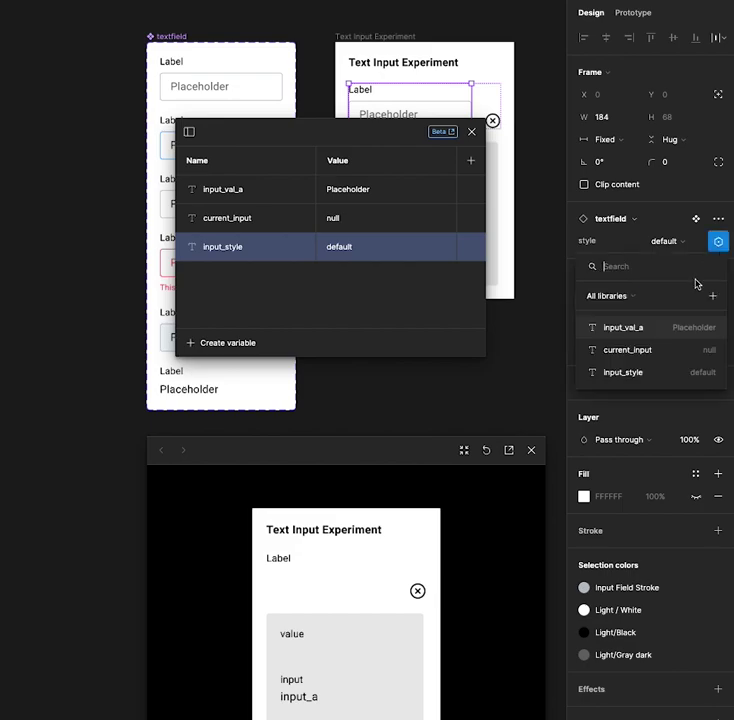
pyautogui.click(647, 373)
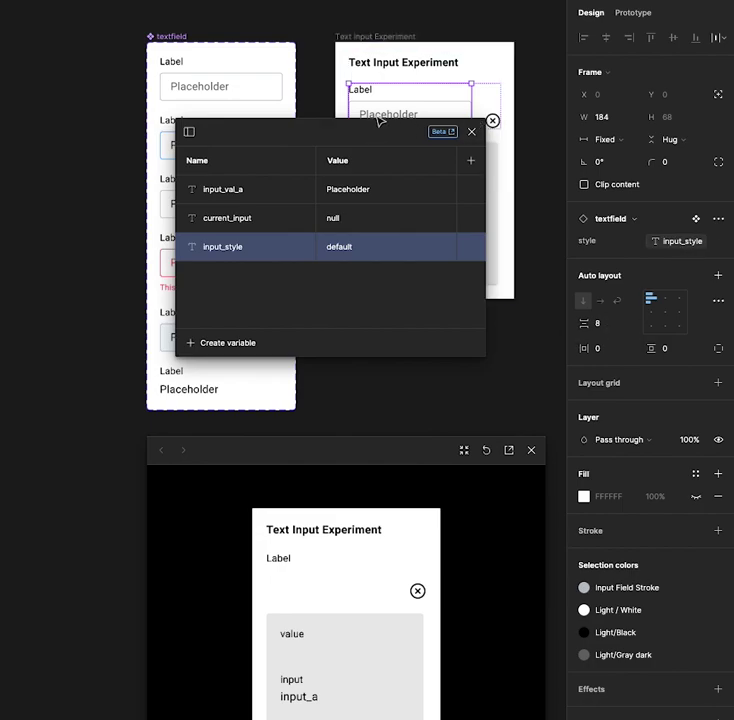
# Step: Move the variables window clear of the text field and compare the design properties shown with nothing selected and with frame content selected
pyautogui.moveTo(370, 131); pyautogui.dragTo(371, 152)
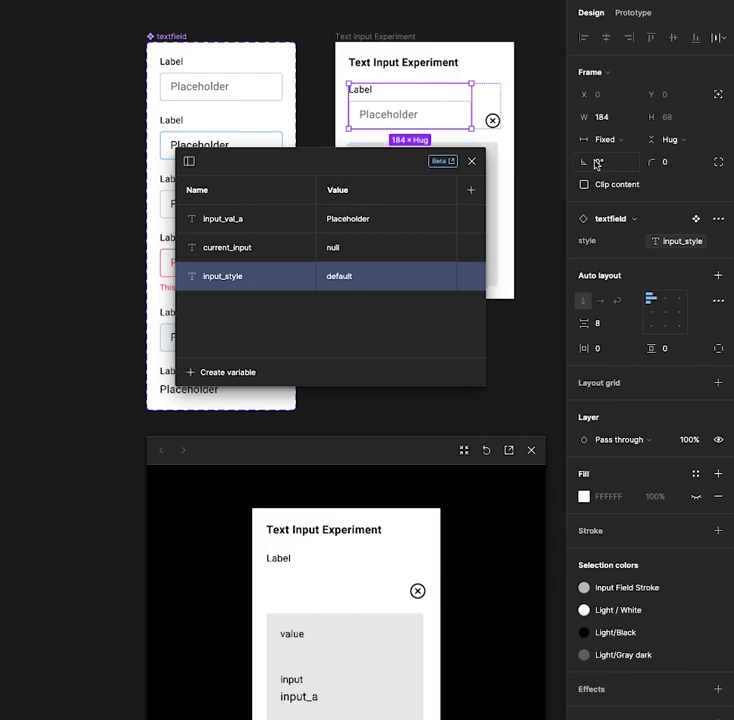
pyautogui.click(531, 105)
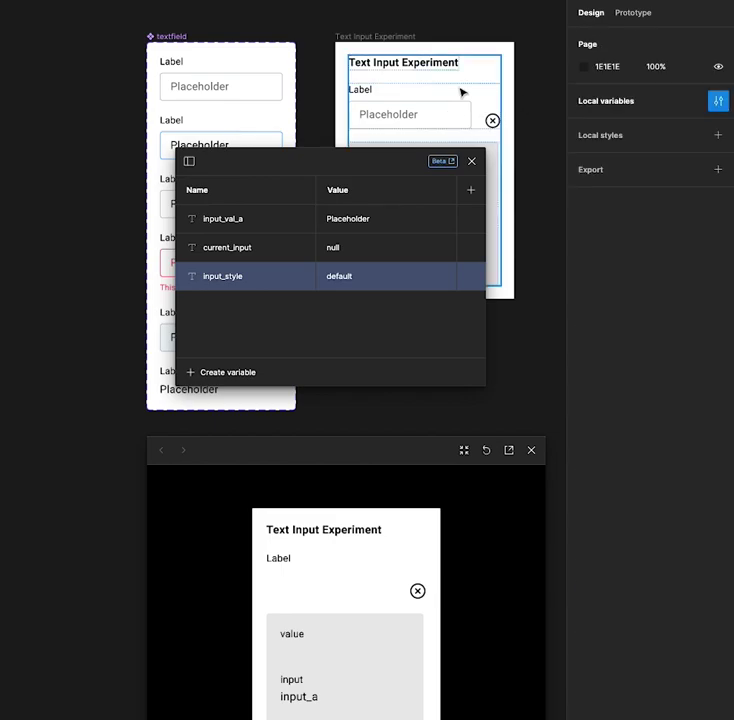
pyautogui.click(434, 68)
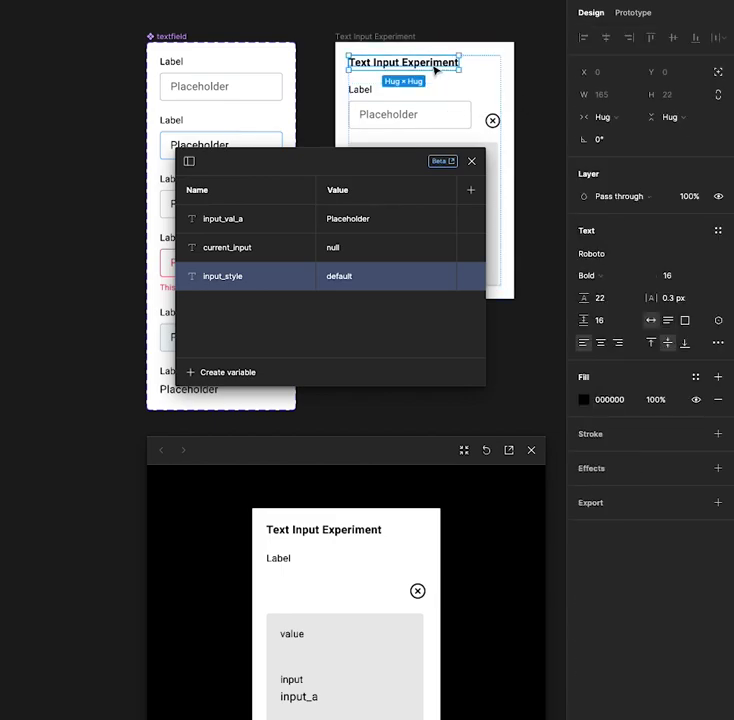
pyautogui.click(619, 101)
pyautogui.click(537, 85)
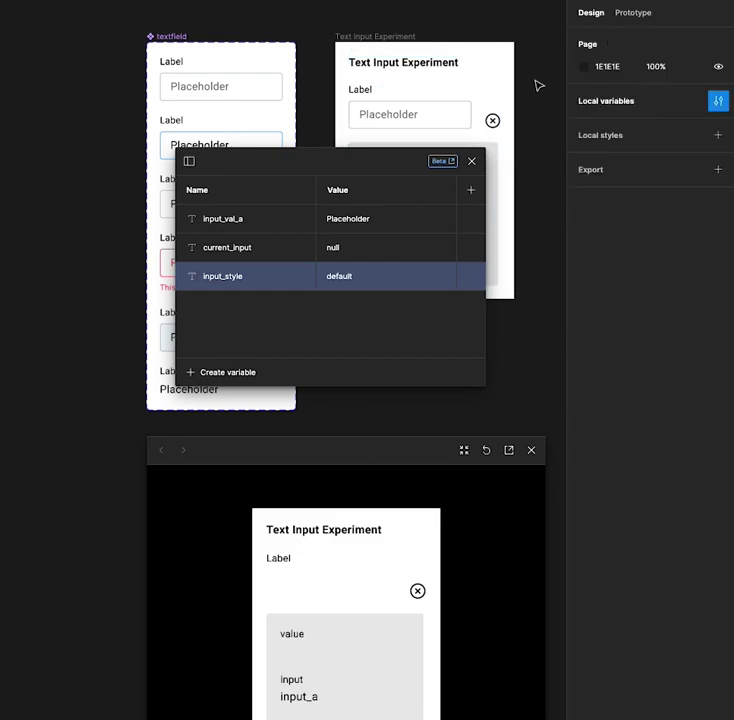
pyautogui.click(447, 68)
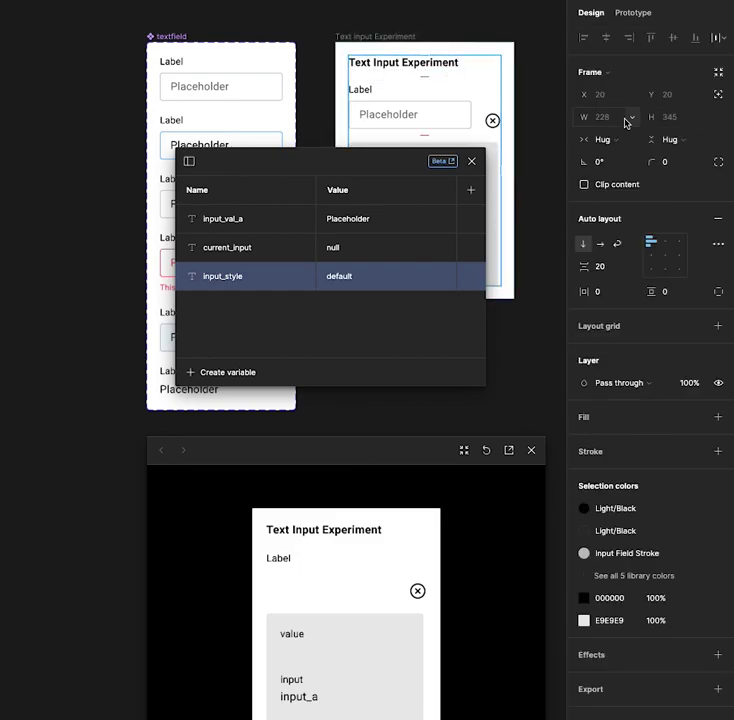